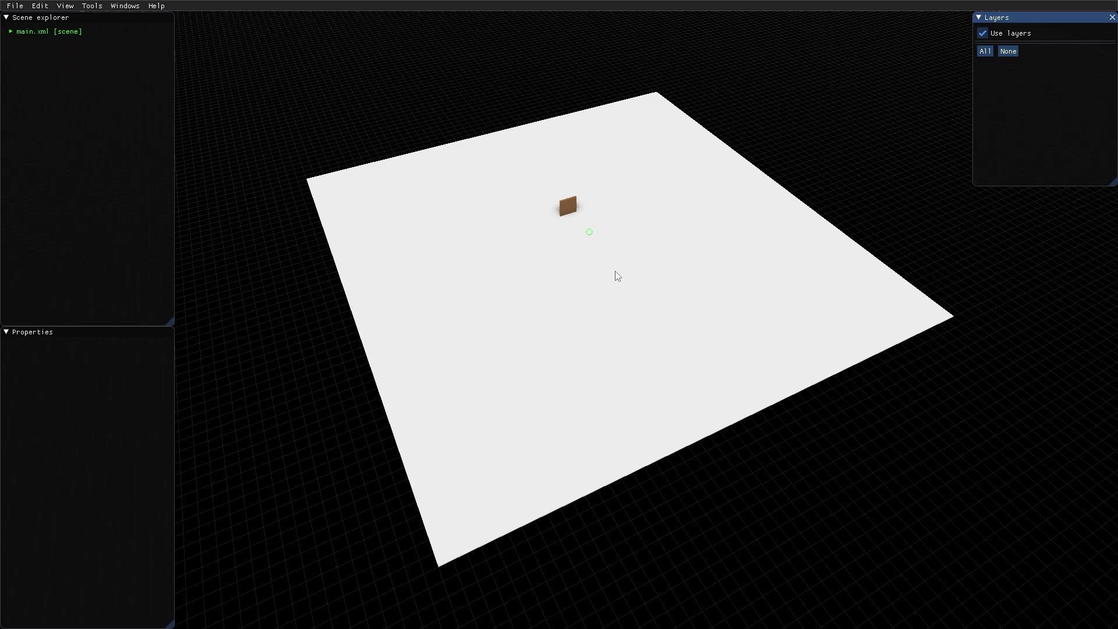
Step: Examine the whole floor and brown panel by orbiting, panning and zooming the view in and out
right_drag(616, 272, 701, 229)
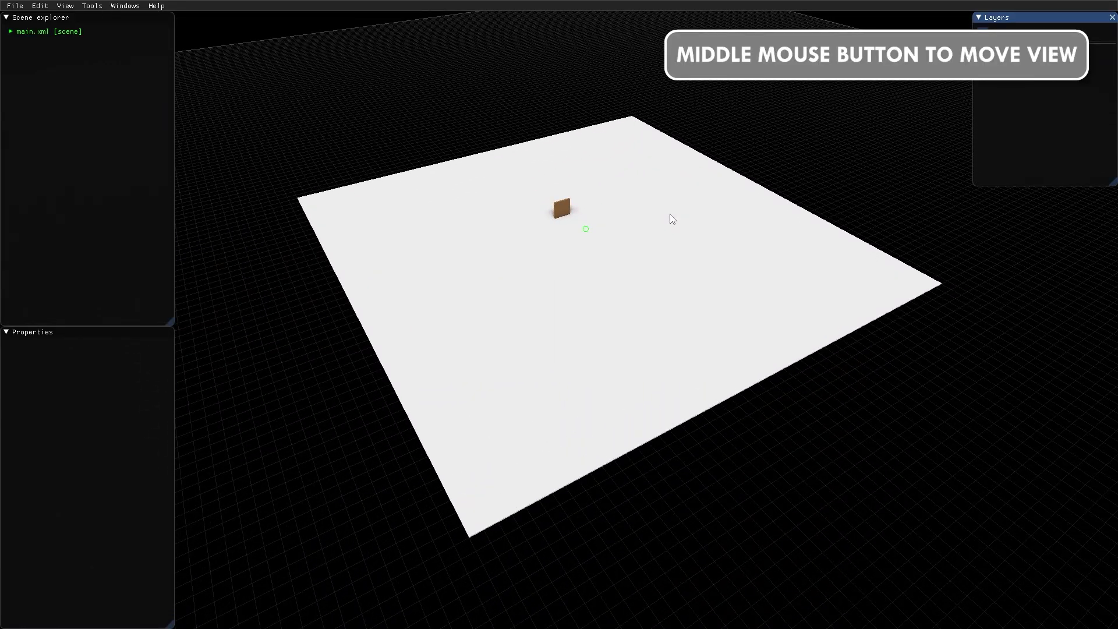
middle_drag(673, 218, 641, 240)
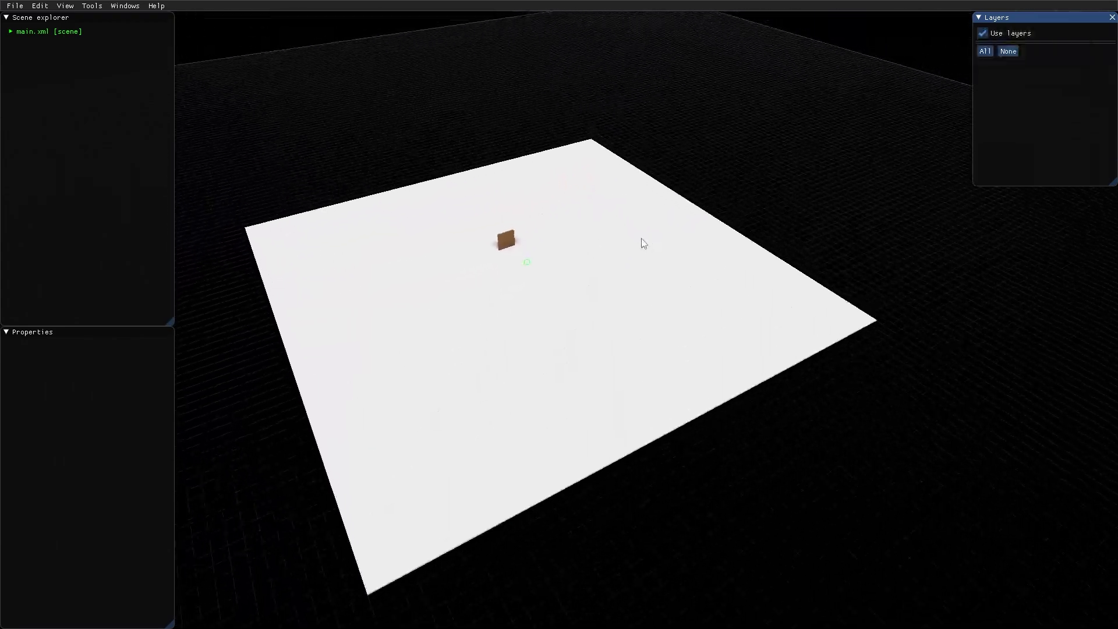
right_drag(536, 313, 701, 282)
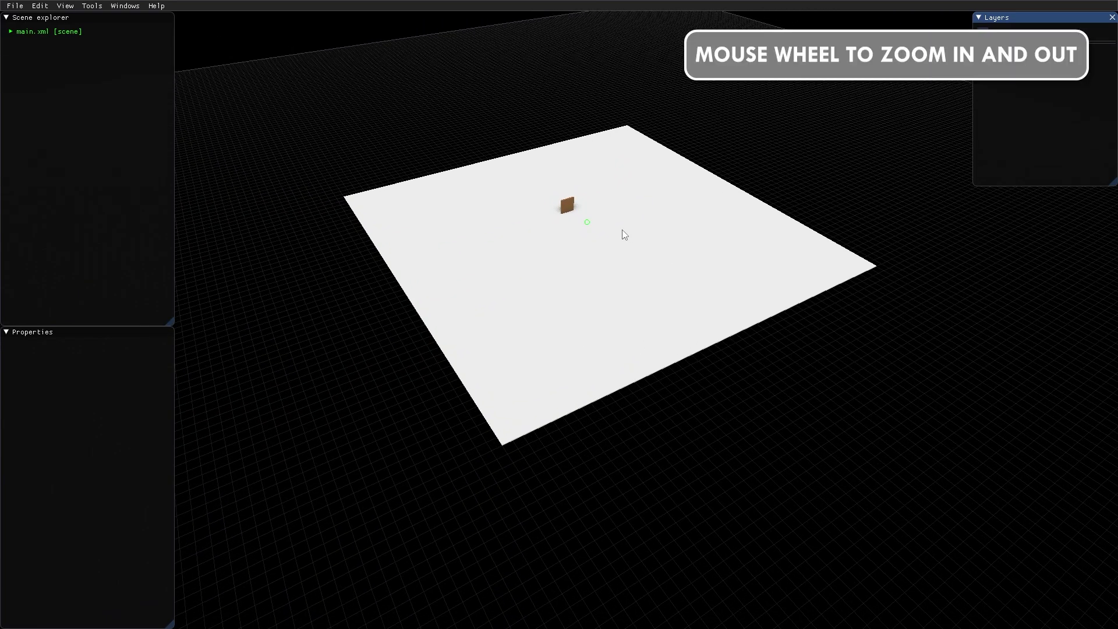
scroll(622, 230, up, 5)
scroll(622, 229, down, 8)
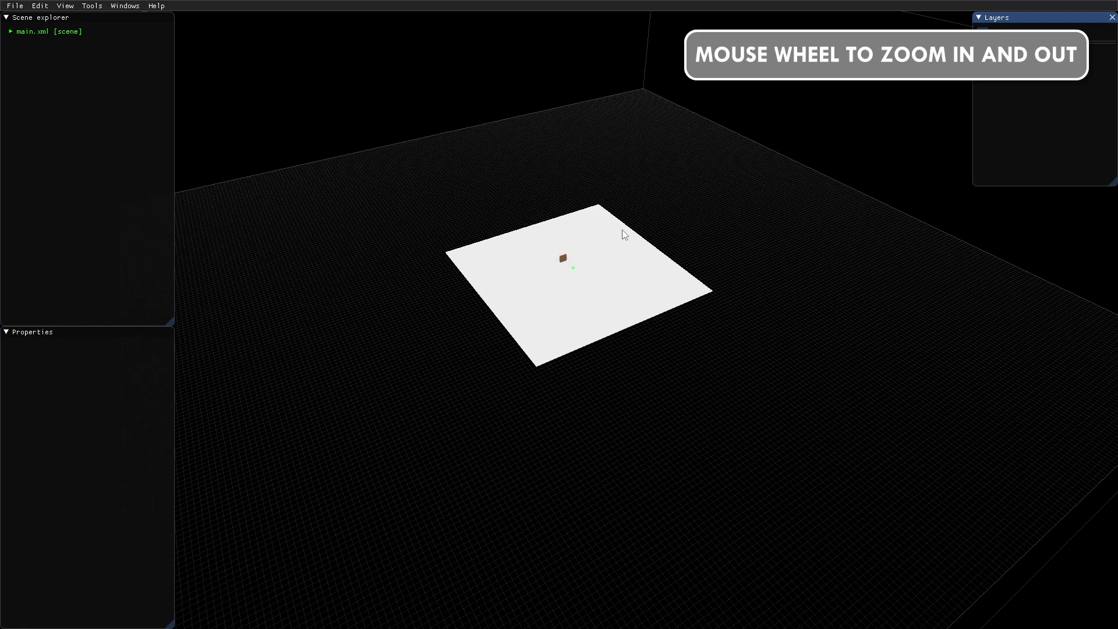
scroll(622, 230, up, 6)
scroll(622, 230, down, 1)
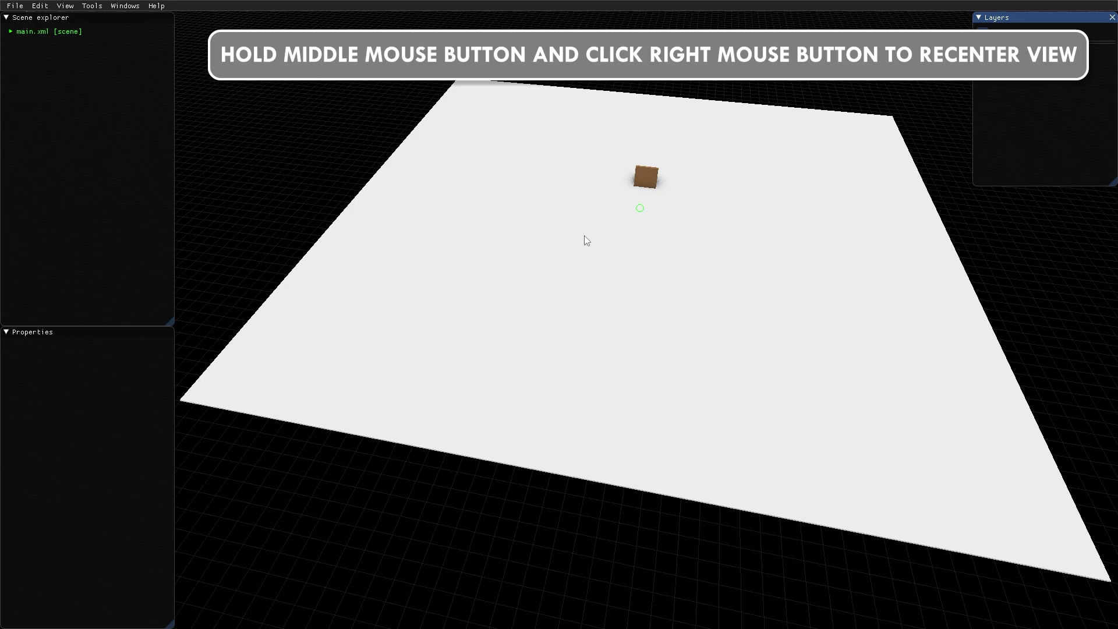
Step: Recenter the view on different points of the floor and on the brown panel, examining the scene around each one
middle_click(492, 114)
right_click(491, 114)
scroll(547, 308, up, 5)
right_drag(547, 308, 725, 267)
middle_click(487, 176)
right_click(487, 176)
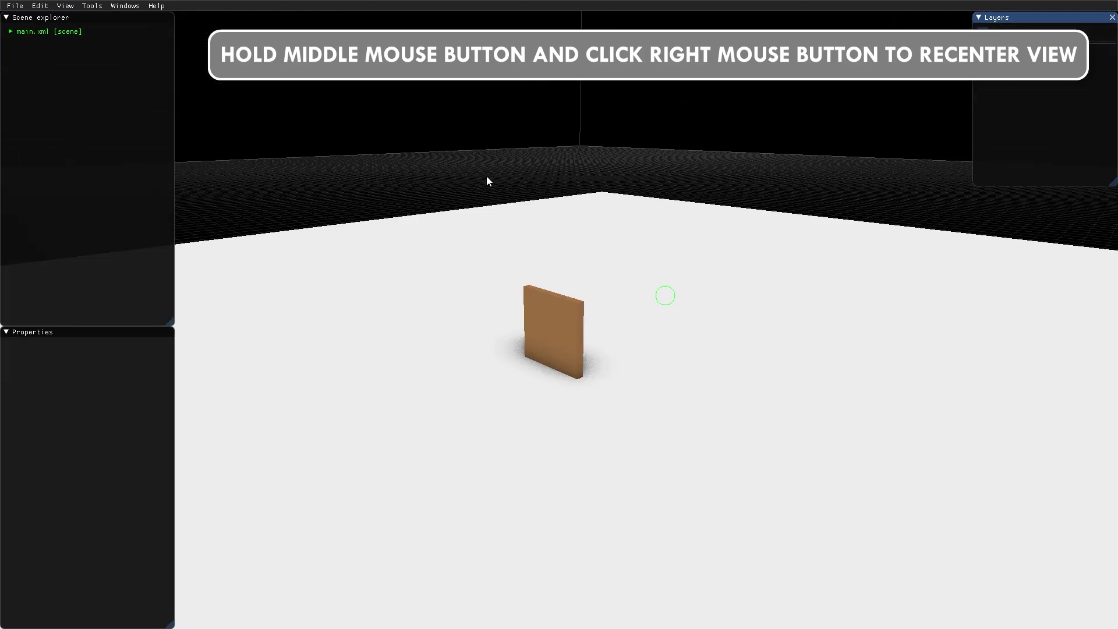
scroll(518, 268, up, 3)
middle_drag(521, 266, 489, 315)
right_click(489, 314)
scroll(509, 306, down, 3)
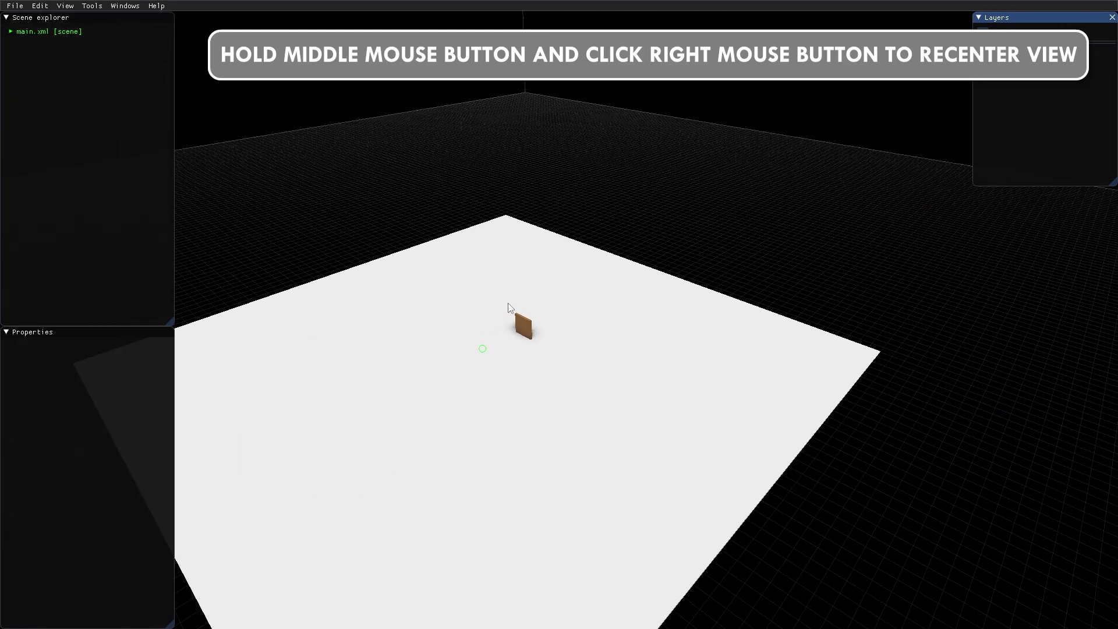
middle_drag(604, 367, 631, 327)
mouse_move(631, 327)
right_down()
mouse_move(624, 336)
mouse_move(628, 327)
right_up()
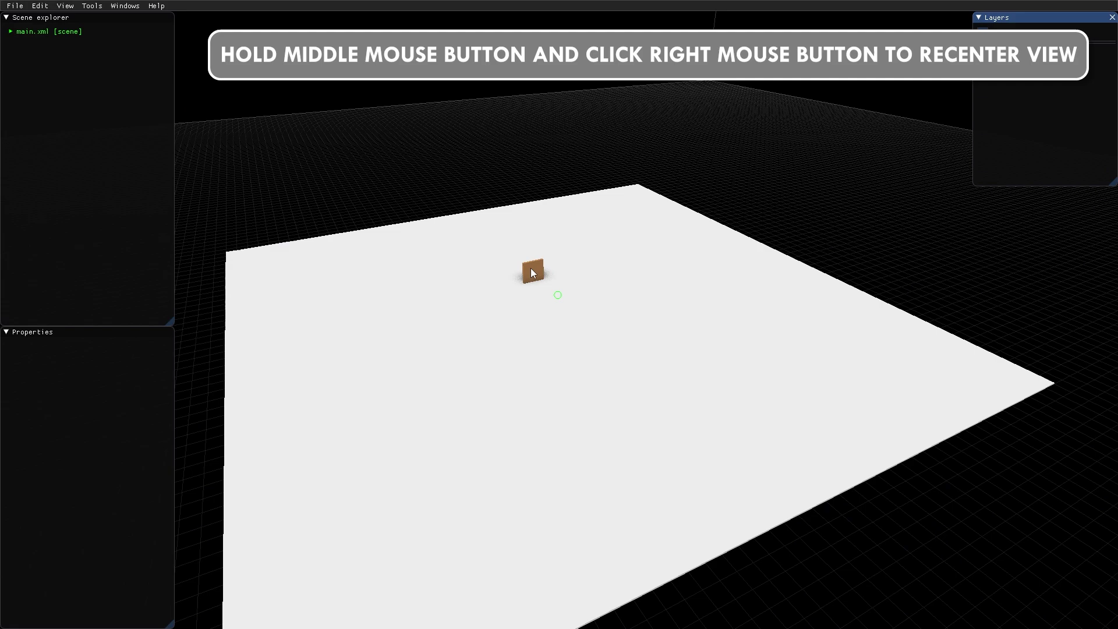
middle_click(529, 269)
right_click(529, 268)
scroll(547, 327, up, 5)
middle_drag(547, 328, 756, 196)
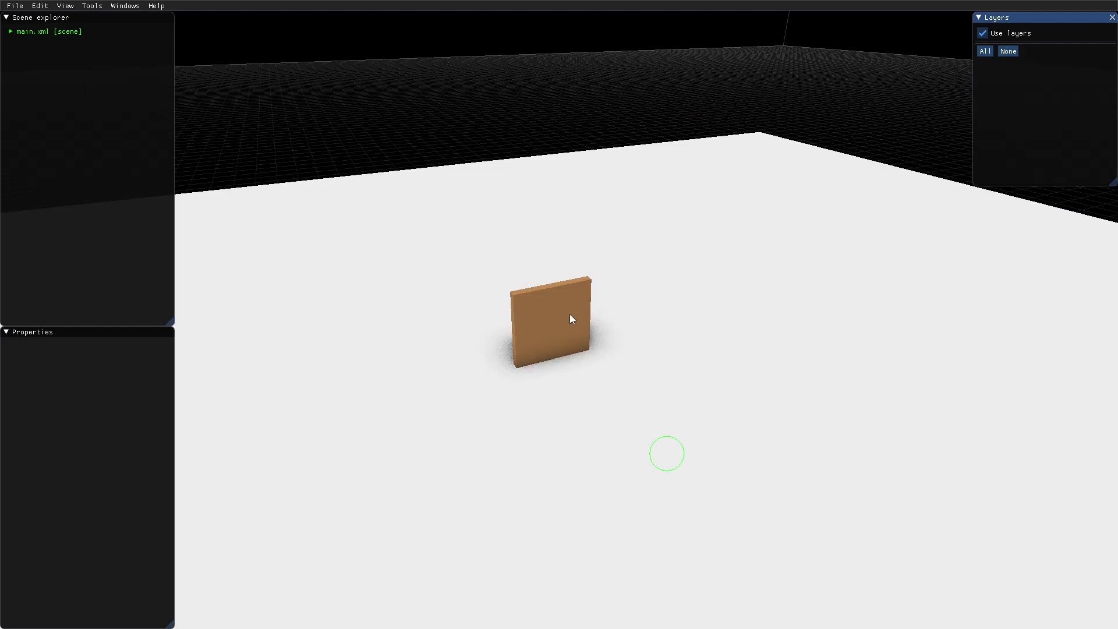
Step: Select the large white floor voxbox in the scene
scroll(569, 313, up, 2)
mouse_move(569, 313)
middle_down()
mouse_move(594, 309)
mouse_move(579, 305)
middle_up()
click(557, 301)
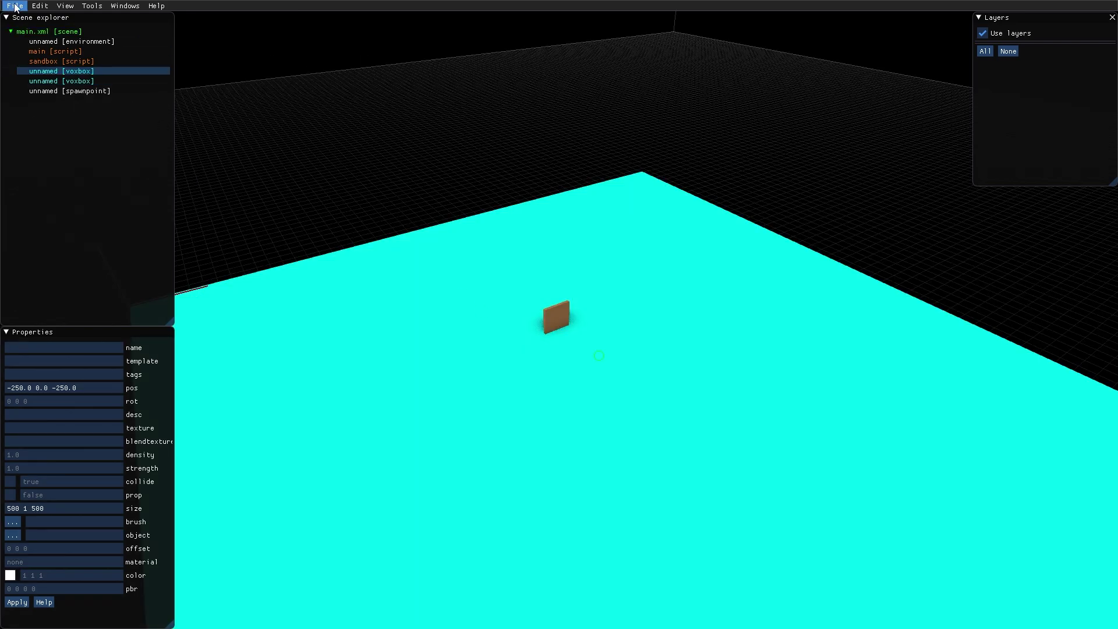
Step: Open the built-in help, view the Body, Group and Trigger topics, and close it
click(8, 8)
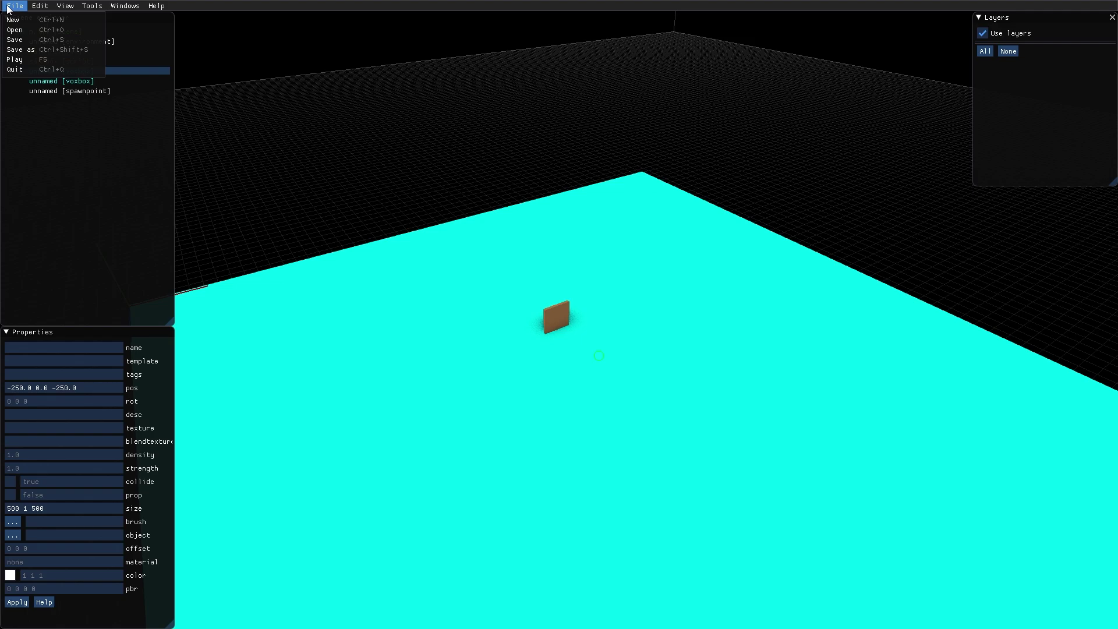
mouse_move(45, 8)
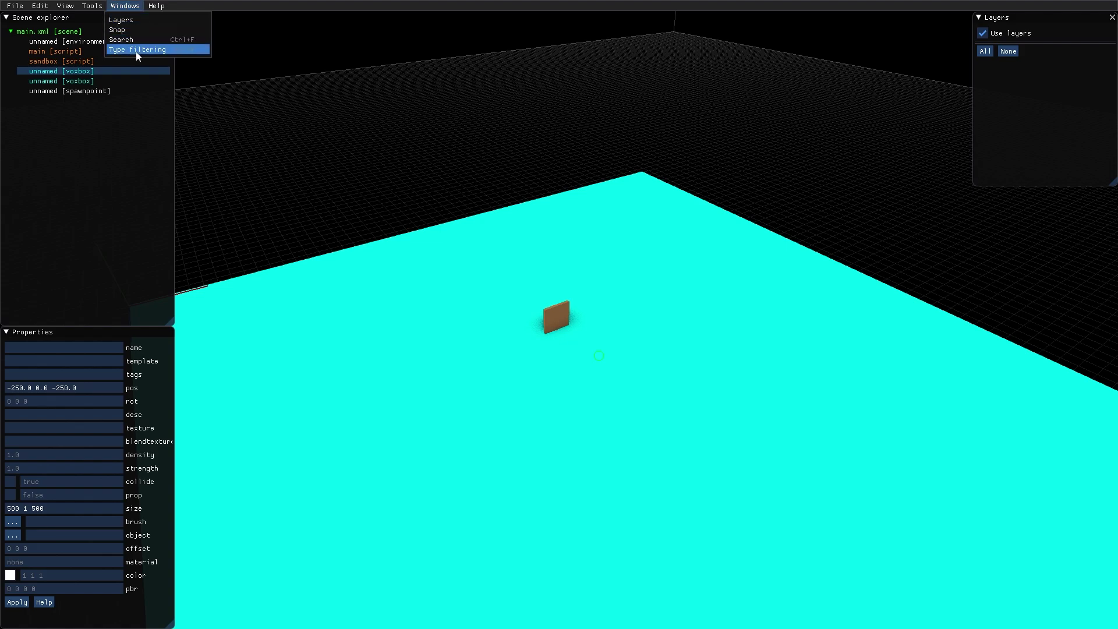
mouse_move(160, 9)
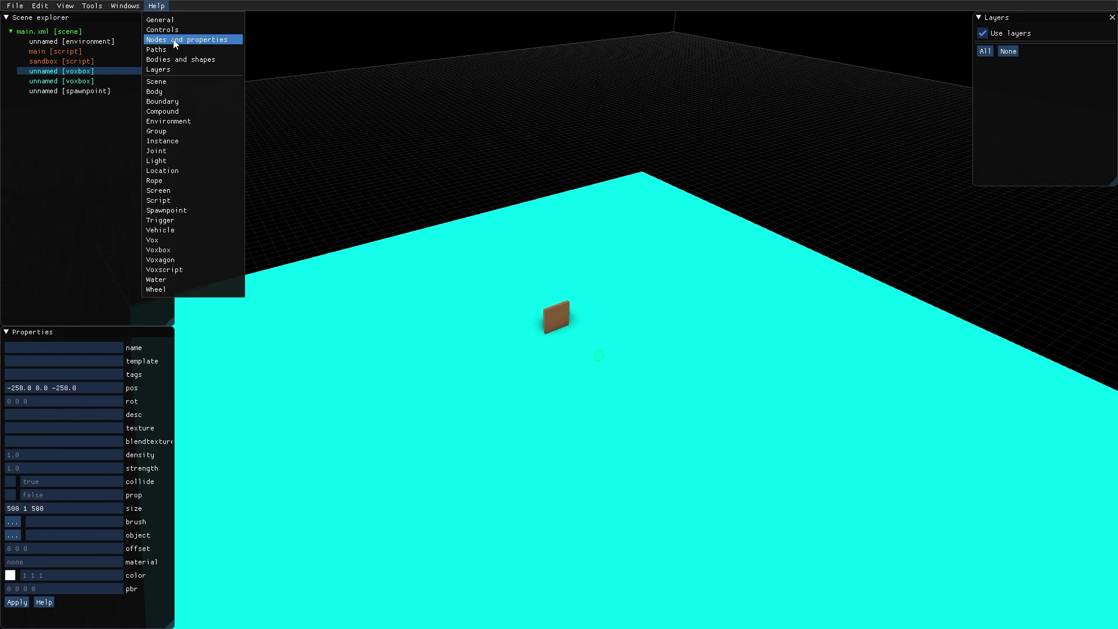
click(169, 93)
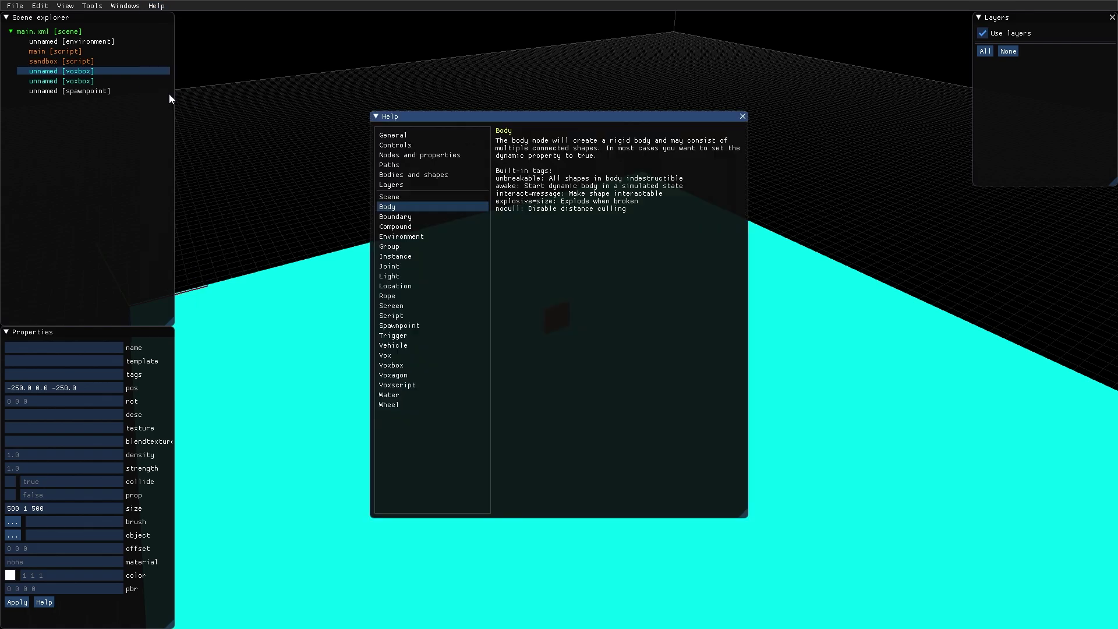
click(390, 246)
click(393, 335)
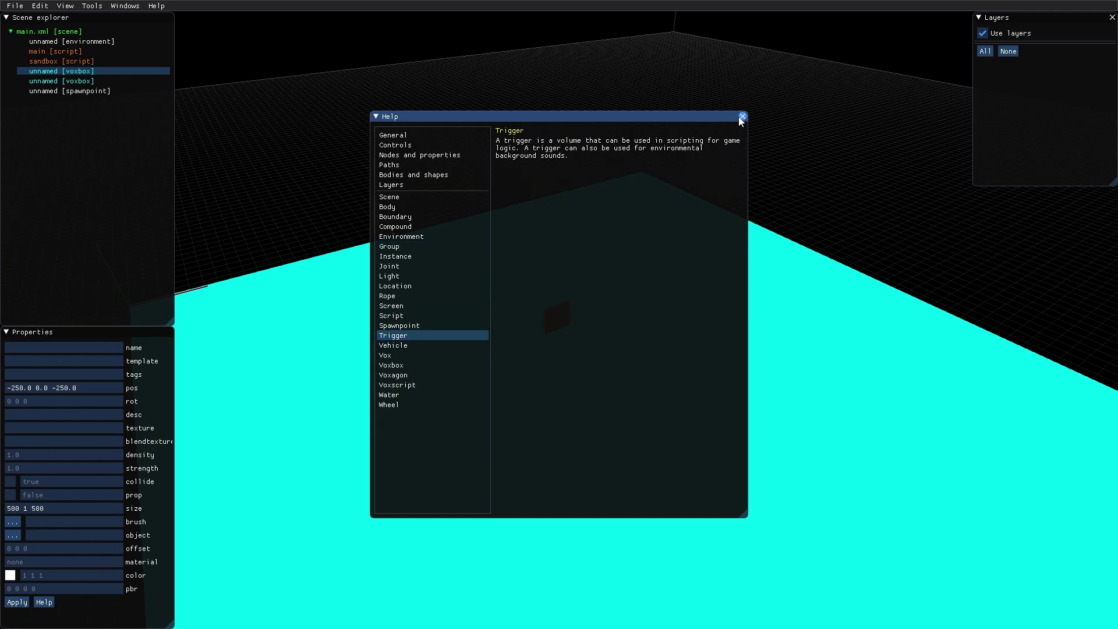
click(741, 116)
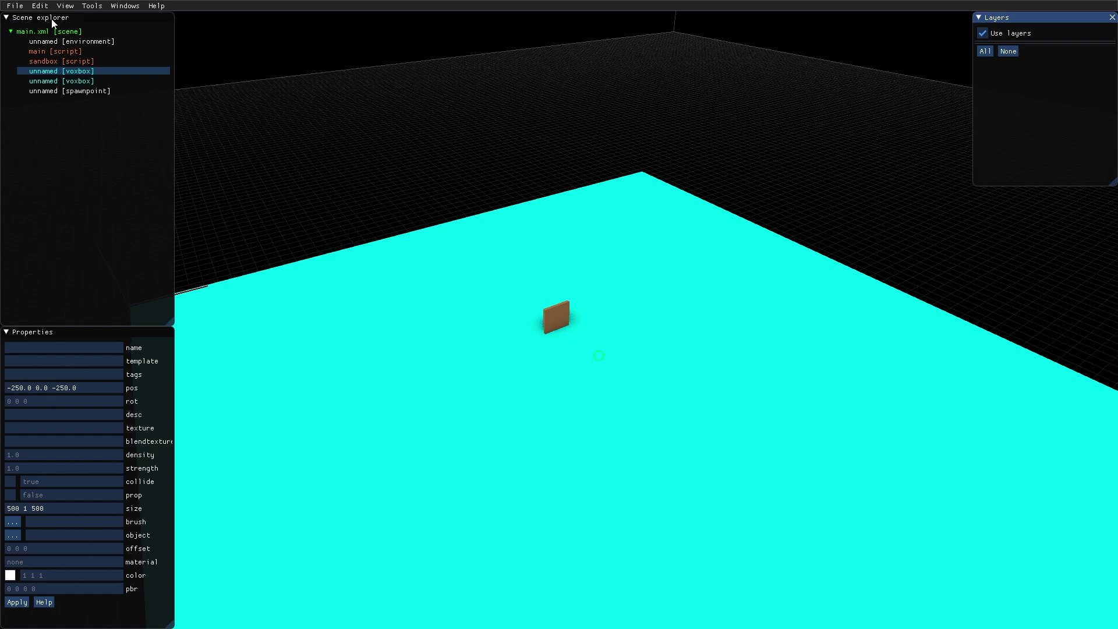
Step: Inspect the properties of the main.xml scene and its child nodes, including the environment, spawnpoint and both voxboxes
click(82, 32)
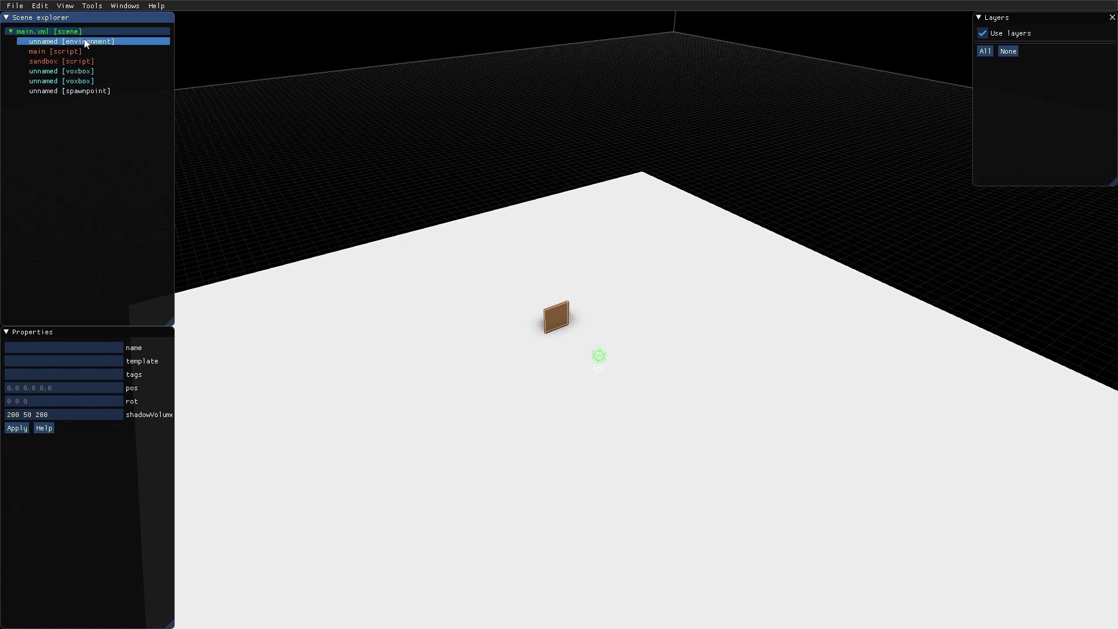
click(81, 82)
click(82, 92)
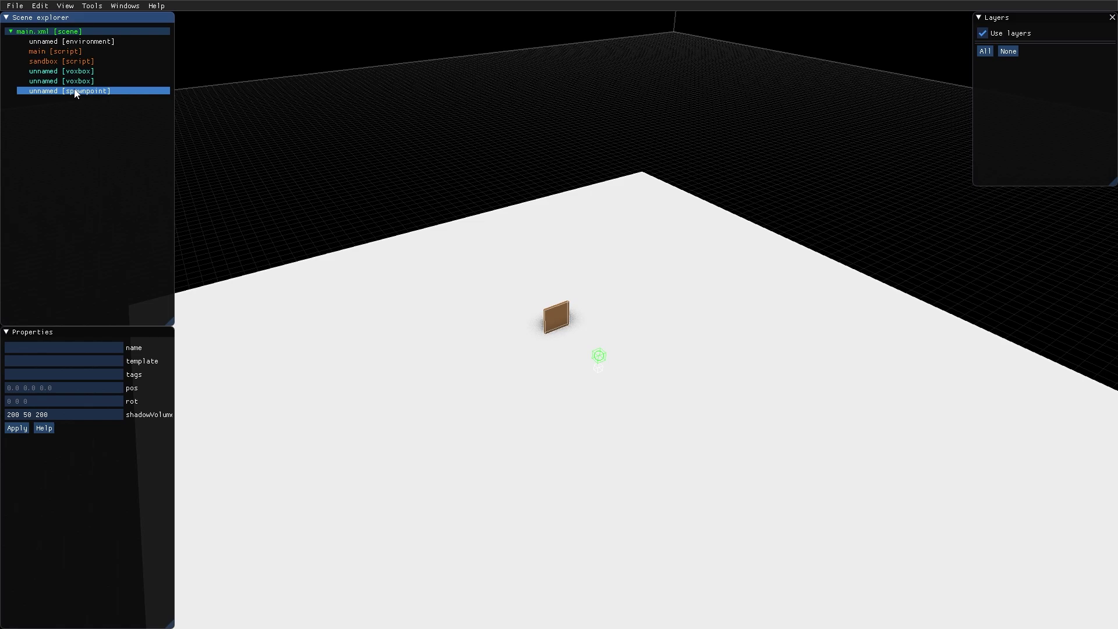
click(78, 71)
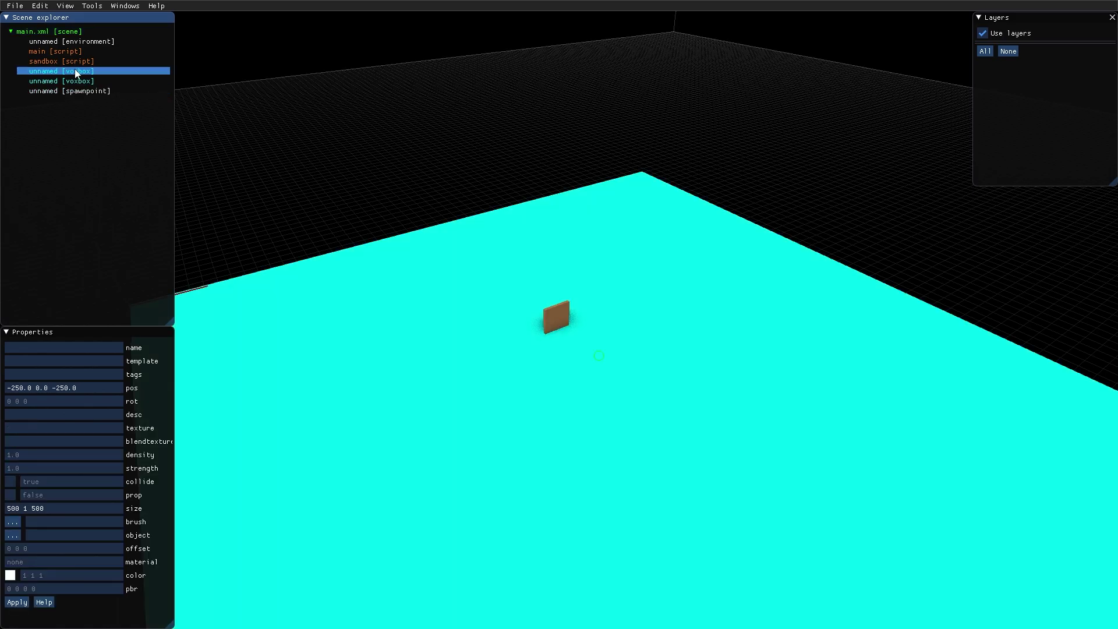
click(77, 81)
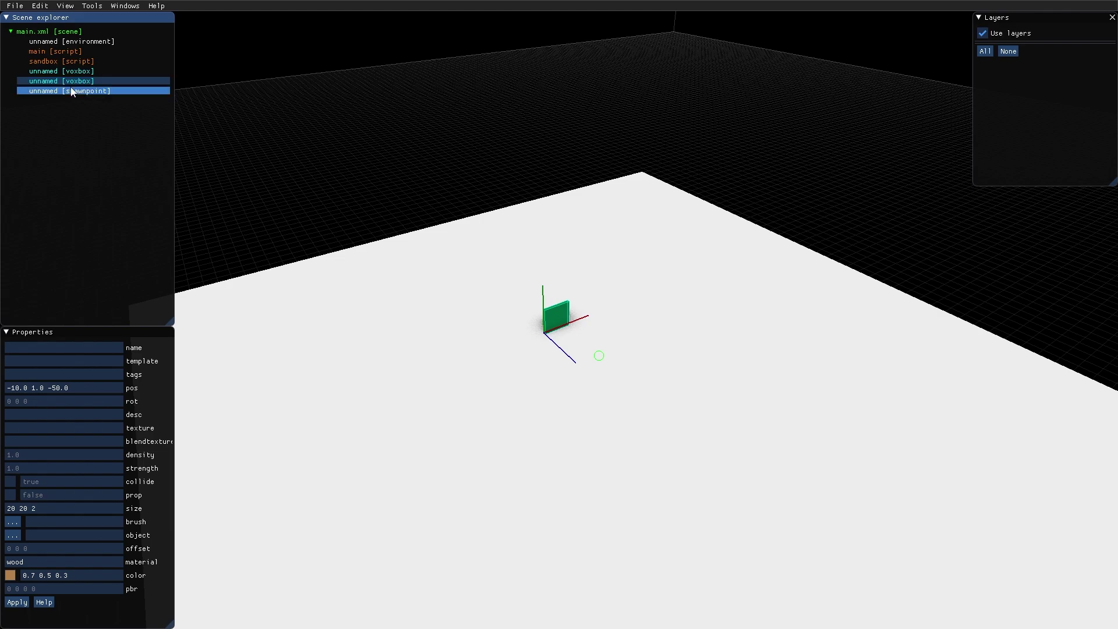
click(72, 91)
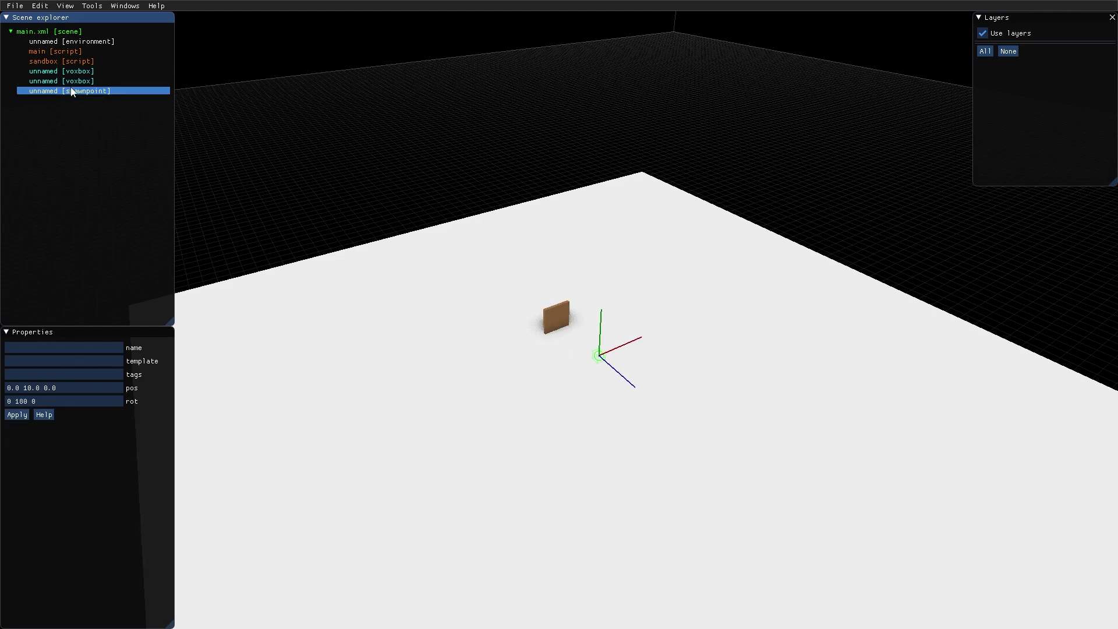
click(72, 52)
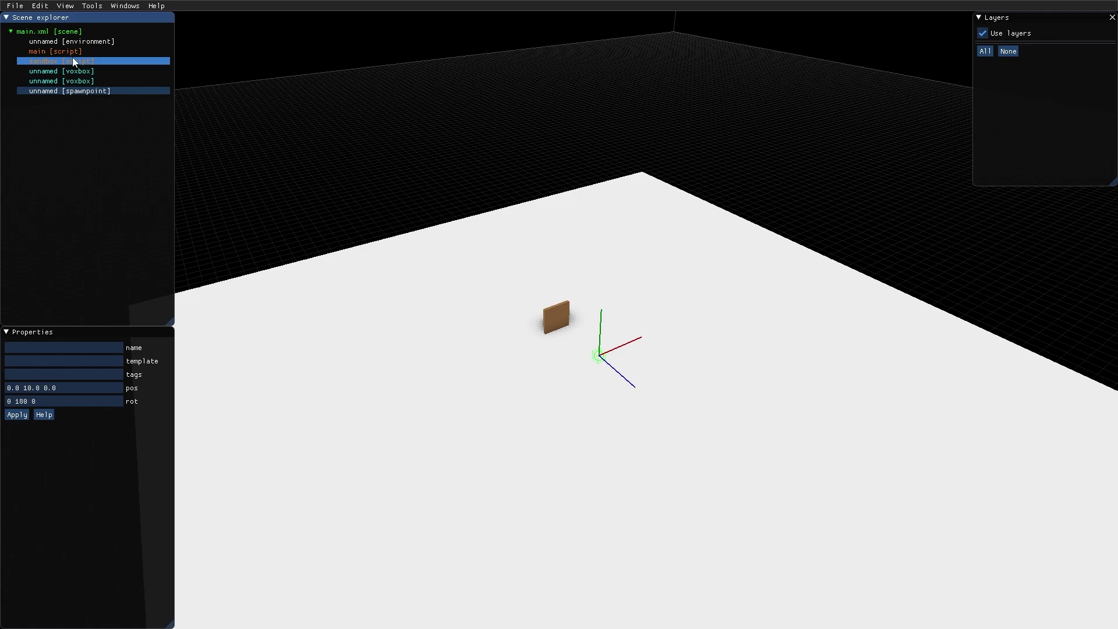
click(76, 41)
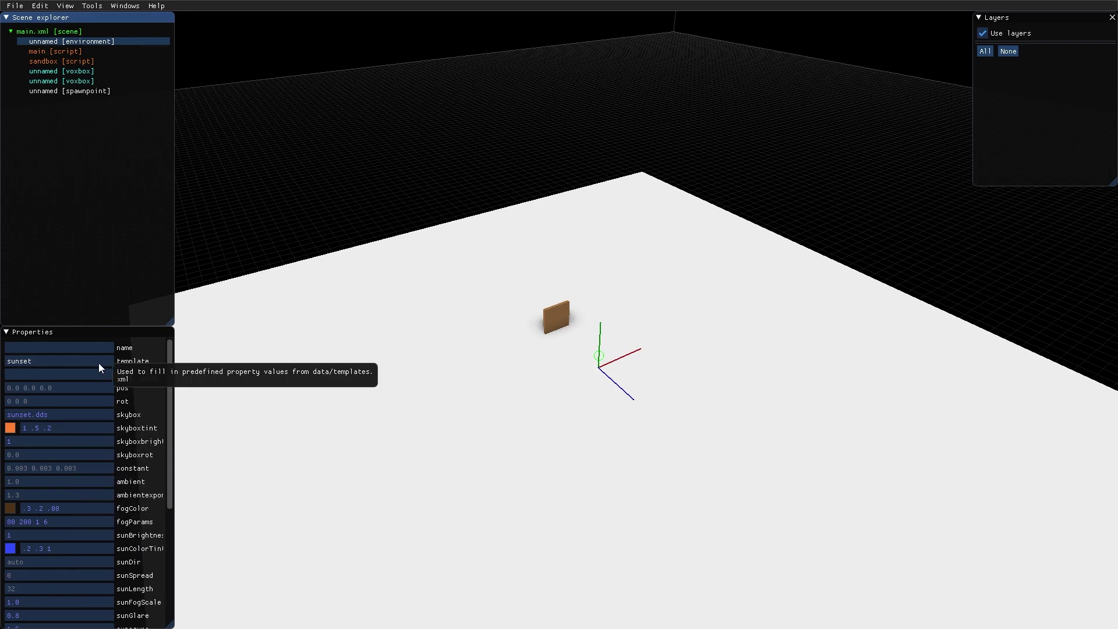
click(75, 73)
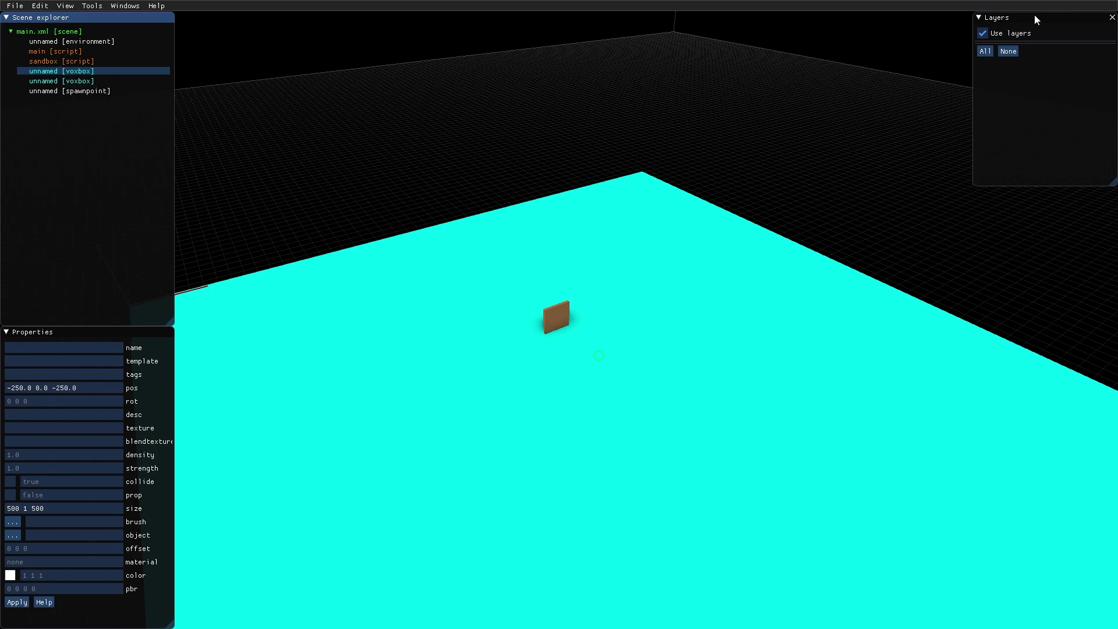
Step: Show the Snap, Search and Type filtering windows
click(125, 6)
click(122, 33)
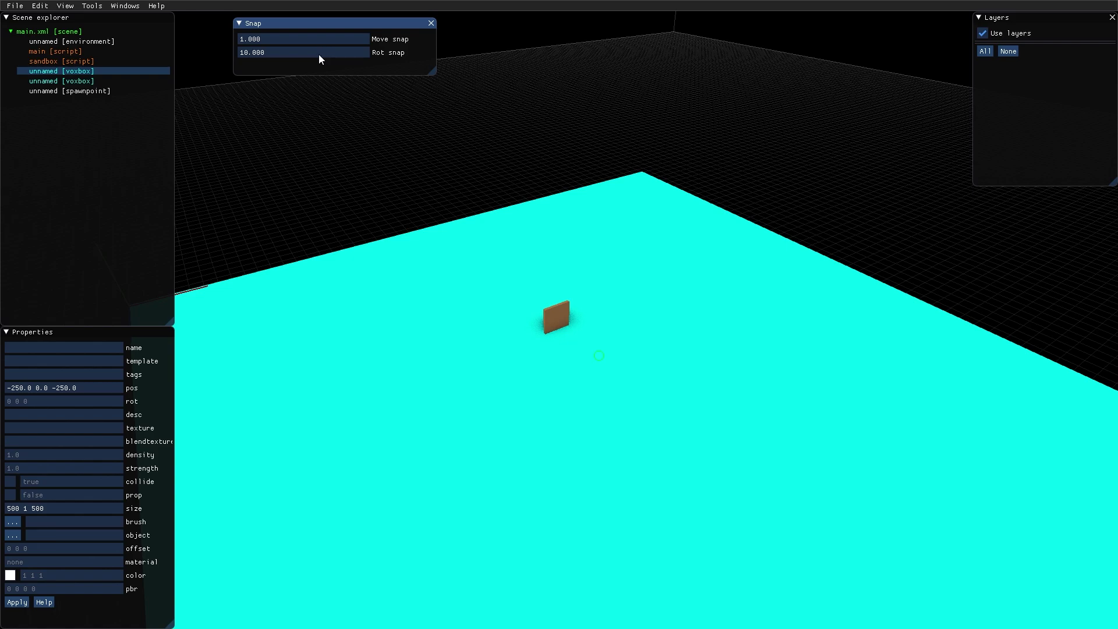
click(124, 6)
click(135, 42)
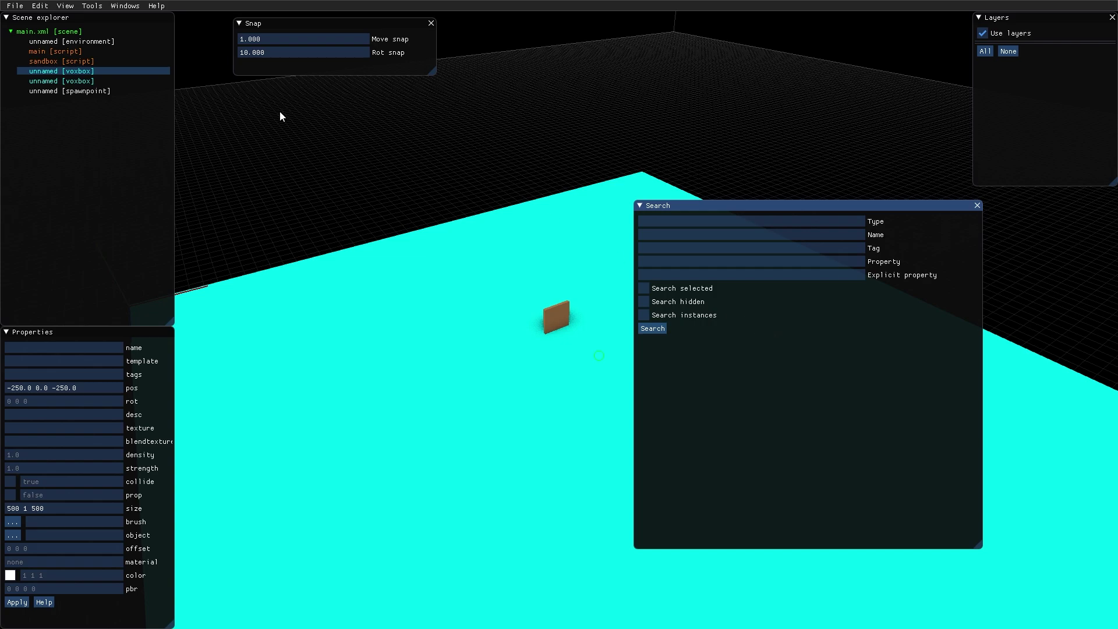
click(129, 6)
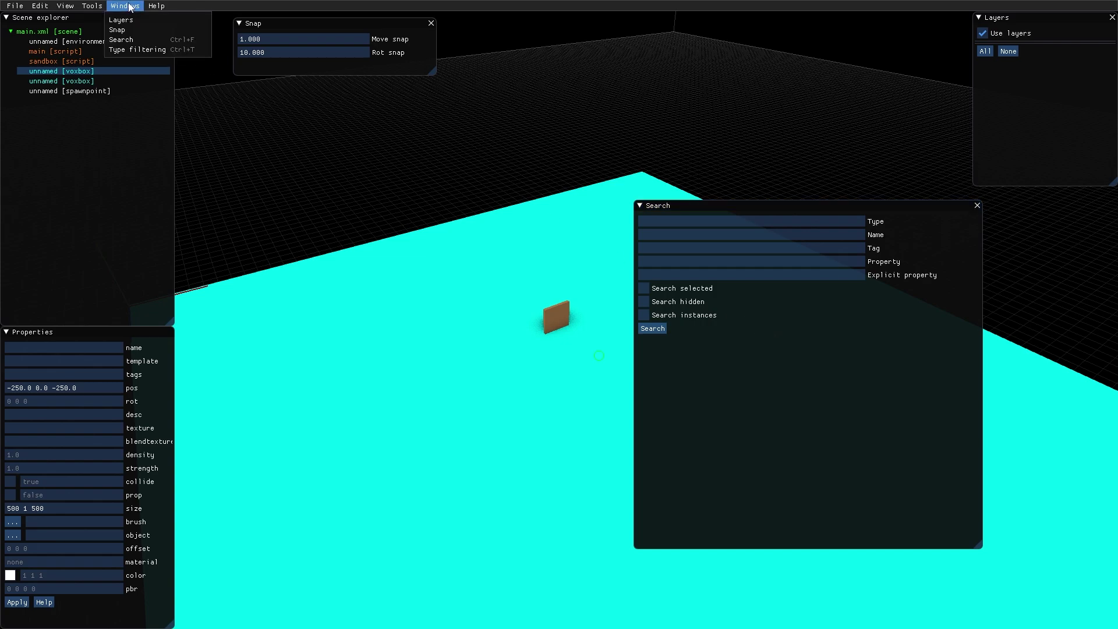
click(132, 49)
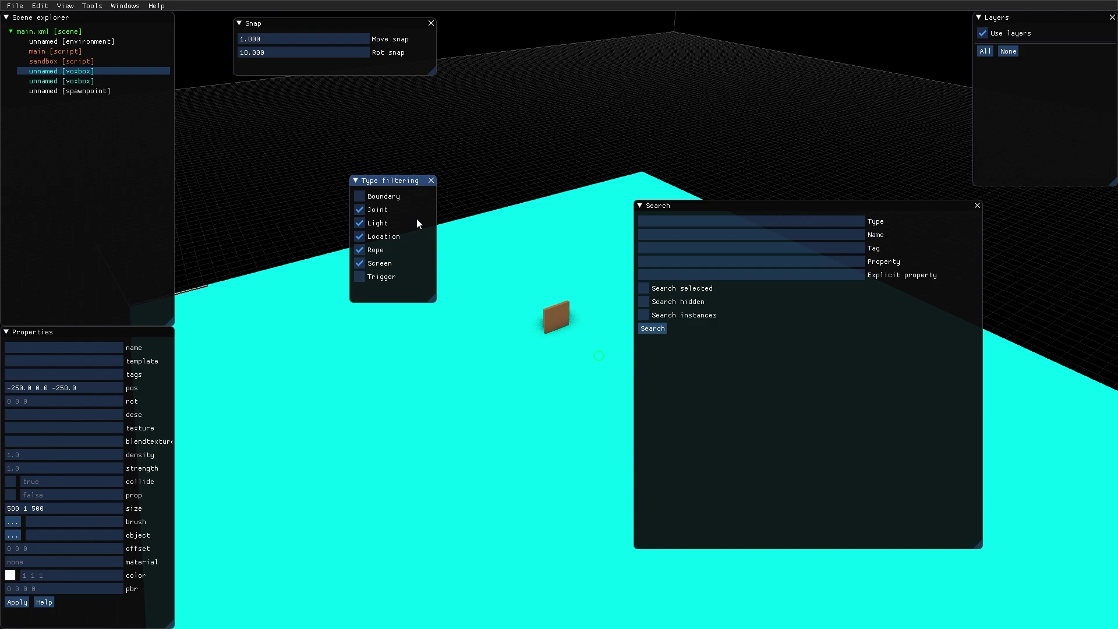
Step: Reposition the Type filtering, Search and Layers windows and make the Search window slightly taller
mouse_move(419, 181)
mouse_down()
mouse_move(474, 163)
mouse_move(419, 174)
mouse_up()
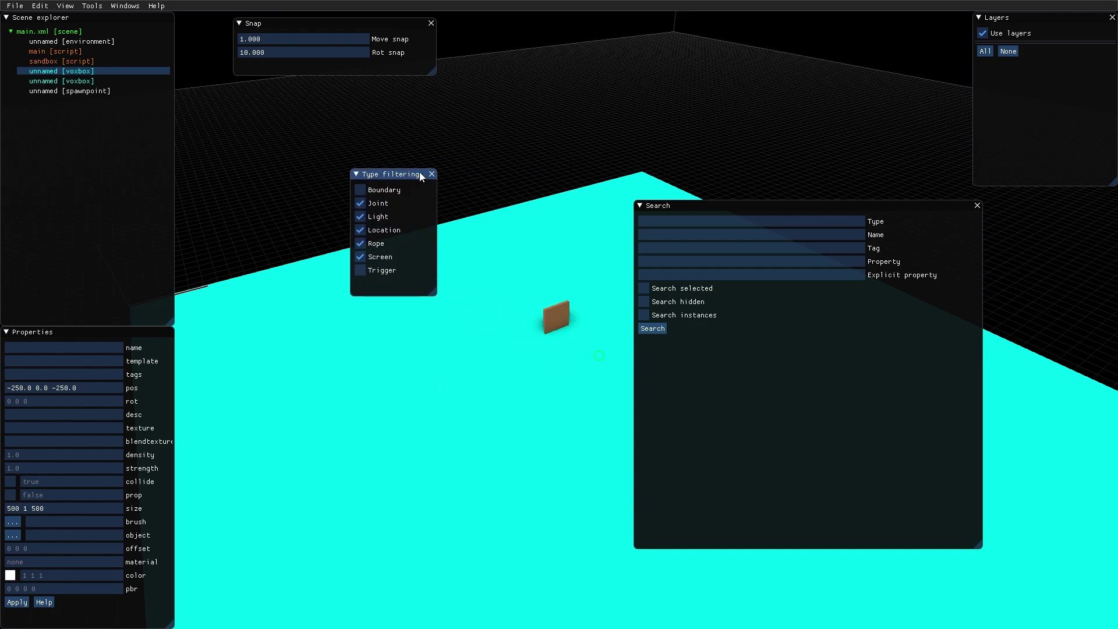
drag(801, 362, 708, 306)
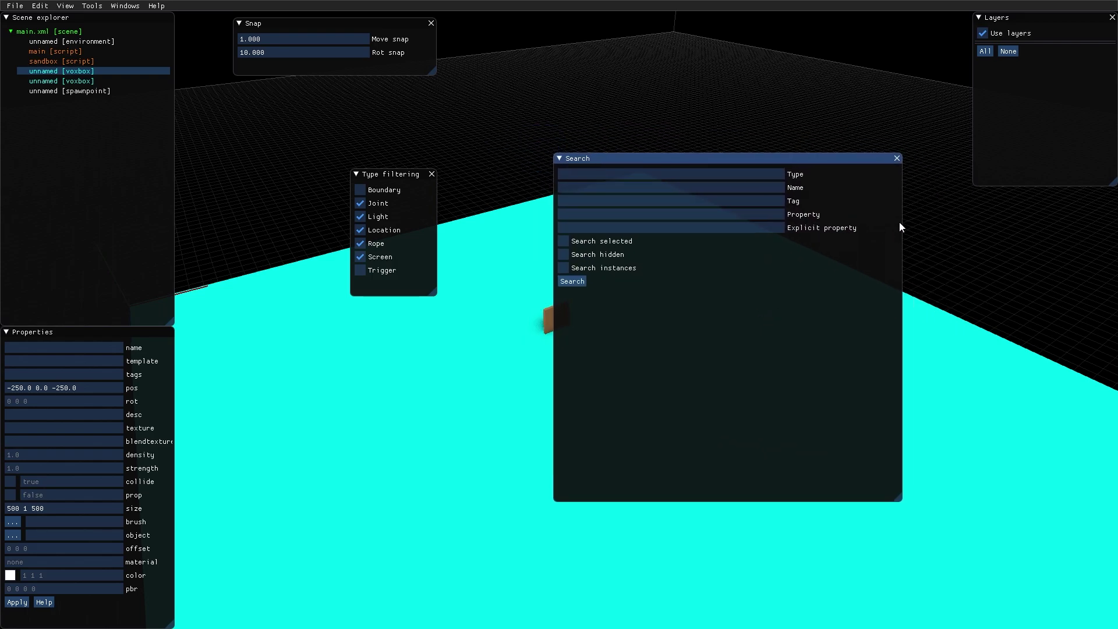
drag(1013, 145, 962, 211)
mouse_move(900, 499)
mouse_down()
mouse_move(739, 352)
mouse_move(916, 480)
mouse_move(791, 399)
mouse_move(900, 509)
mouse_up()
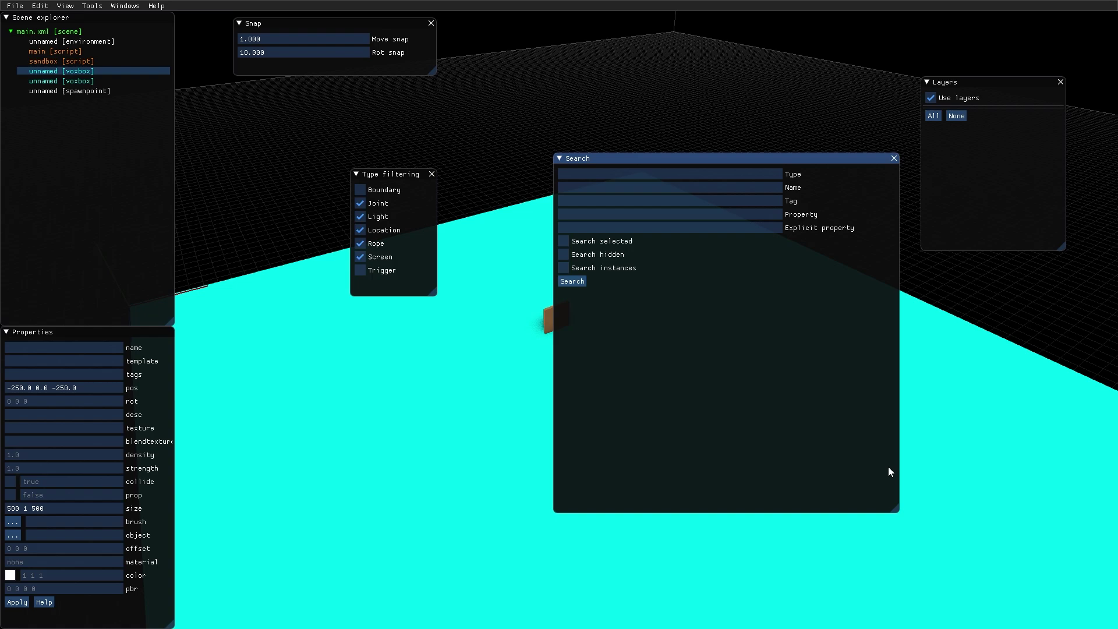
Step: Close the Search, Type filtering and Layers windows
click(893, 158)
click(432, 174)
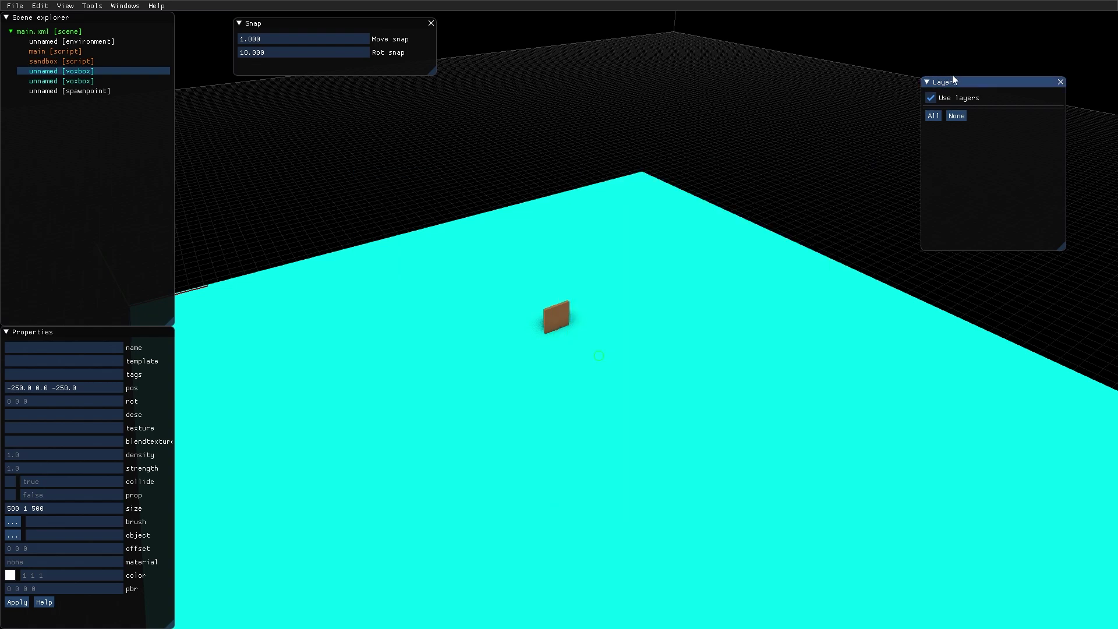
click(1060, 82)
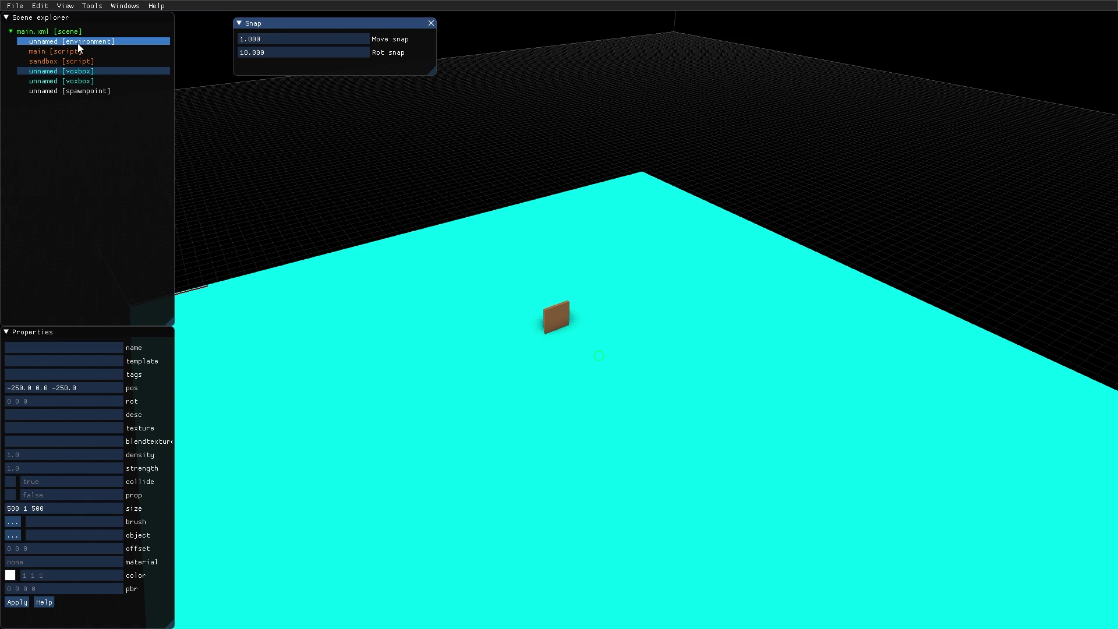
Step: Add a new voxbox as a child of the 500 1 500 voxbox
right_click(62, 74)
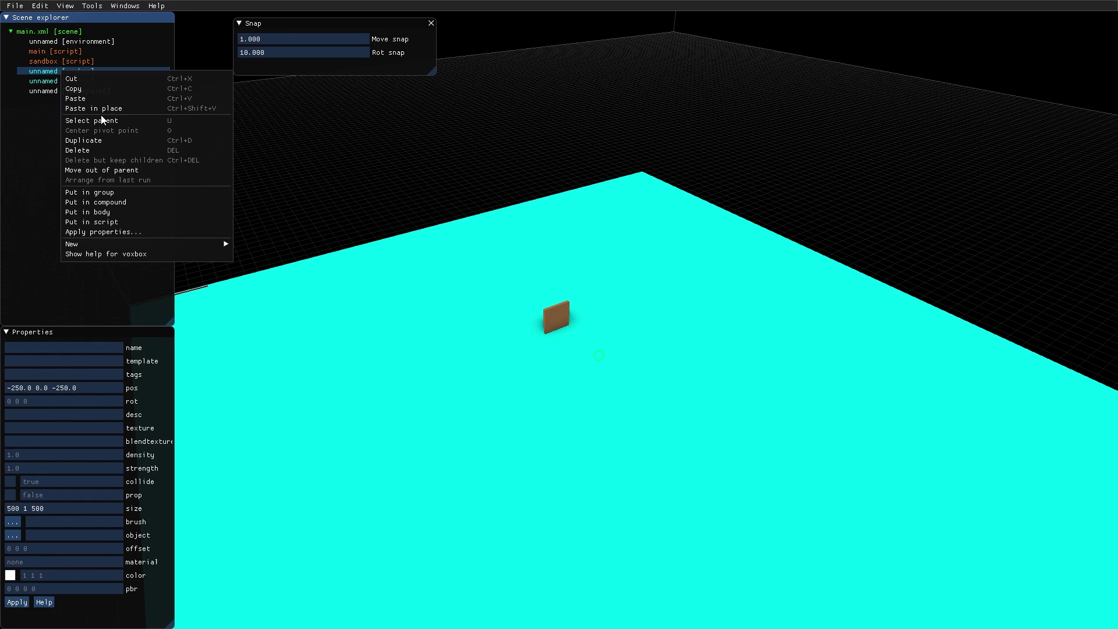
right_click(36, 68)
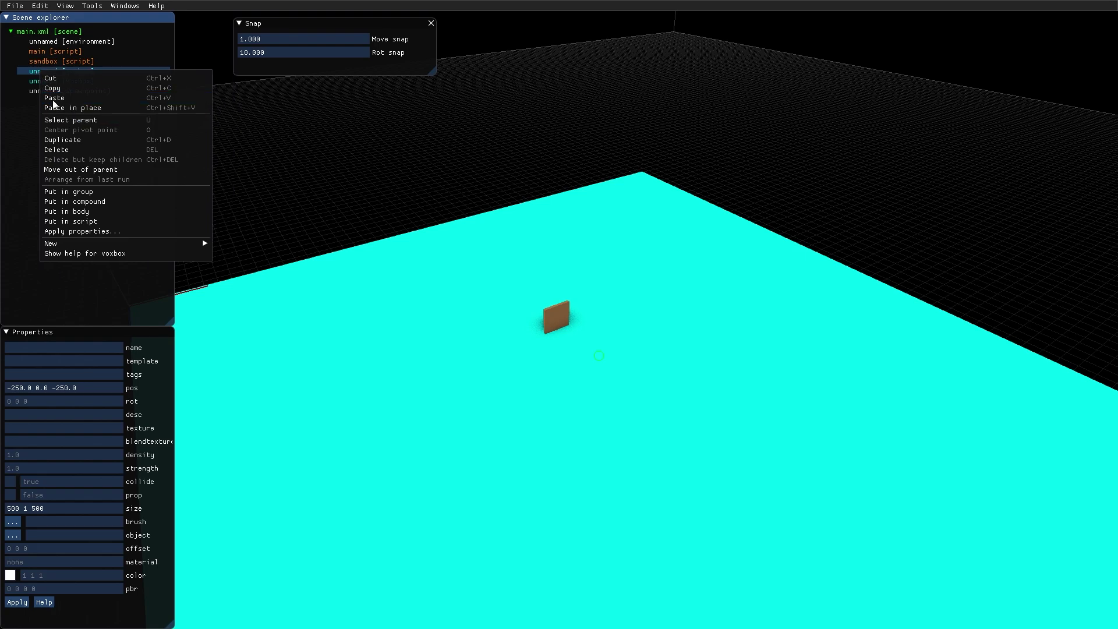
mouse_move(75, 247)
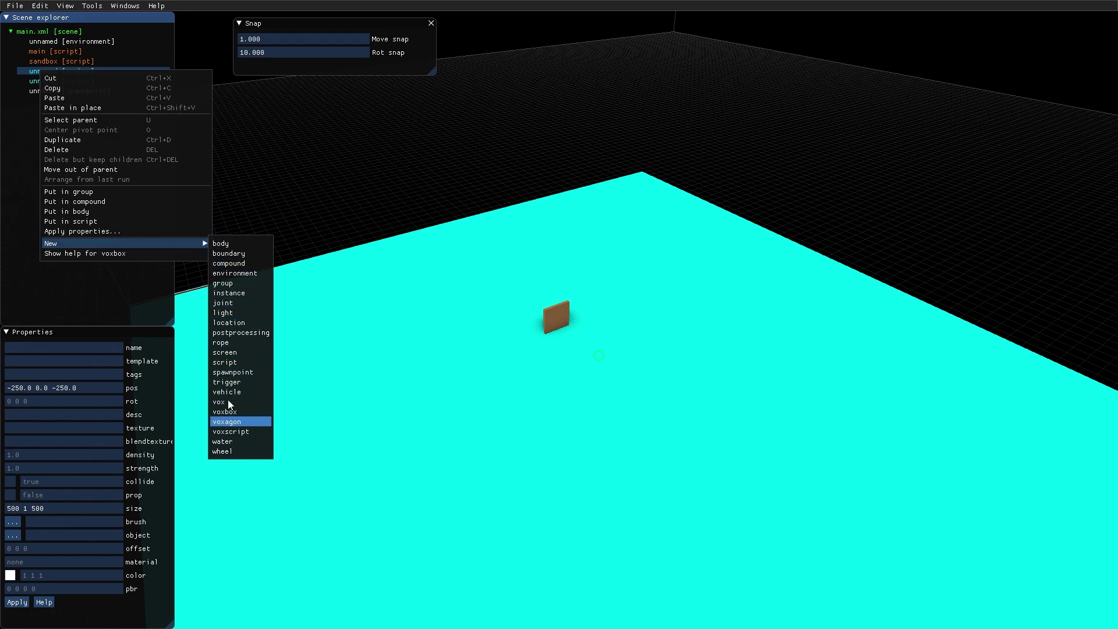
click(32, 68)
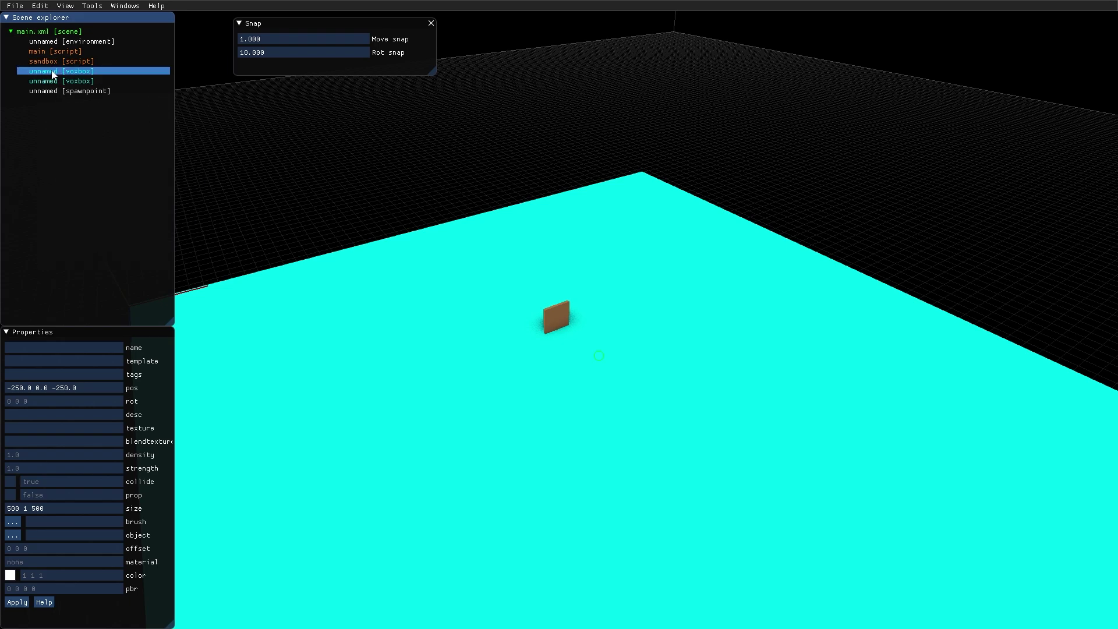
right_click(53, 73)
mouse_move(114, 244)
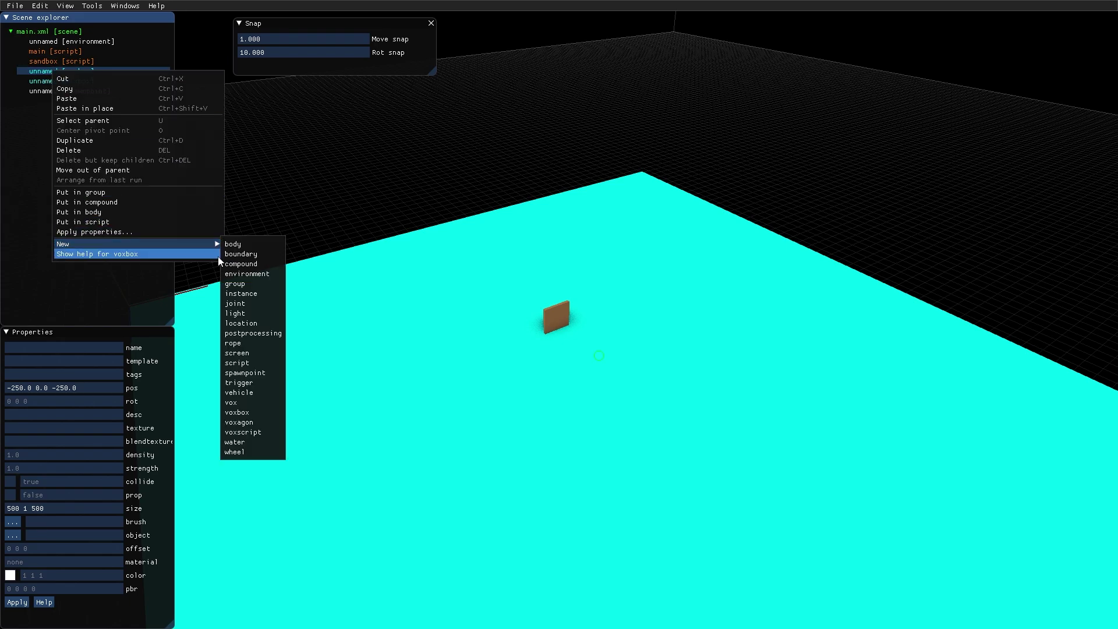
click(249, 412)
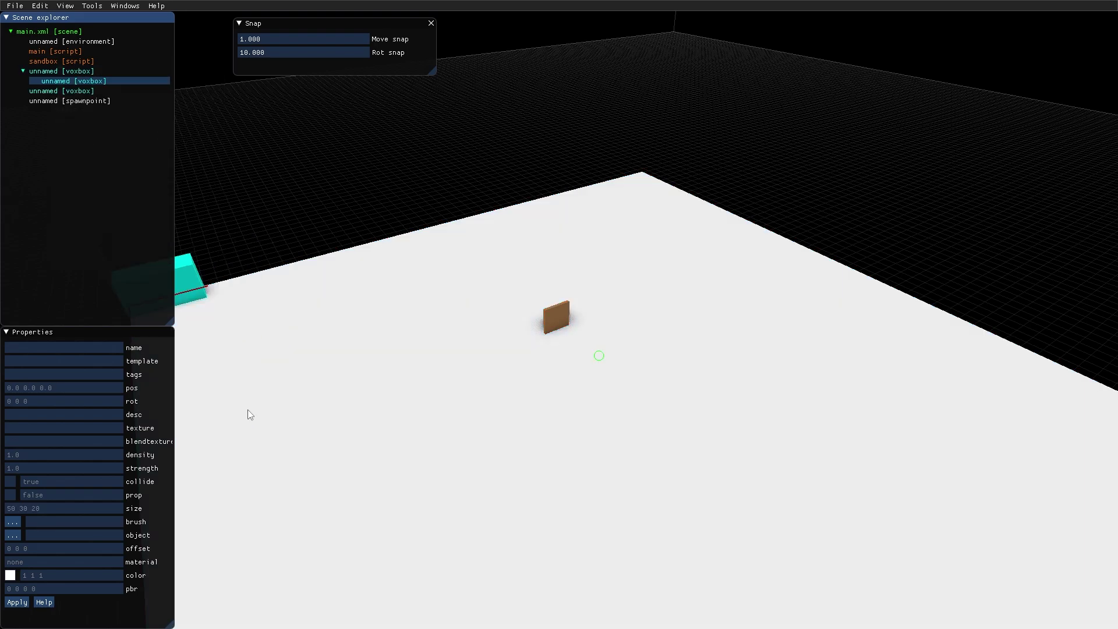
Step: Name the parent 500 1 500 voxbox "ground"
click(59, 72)
click(75, 347)
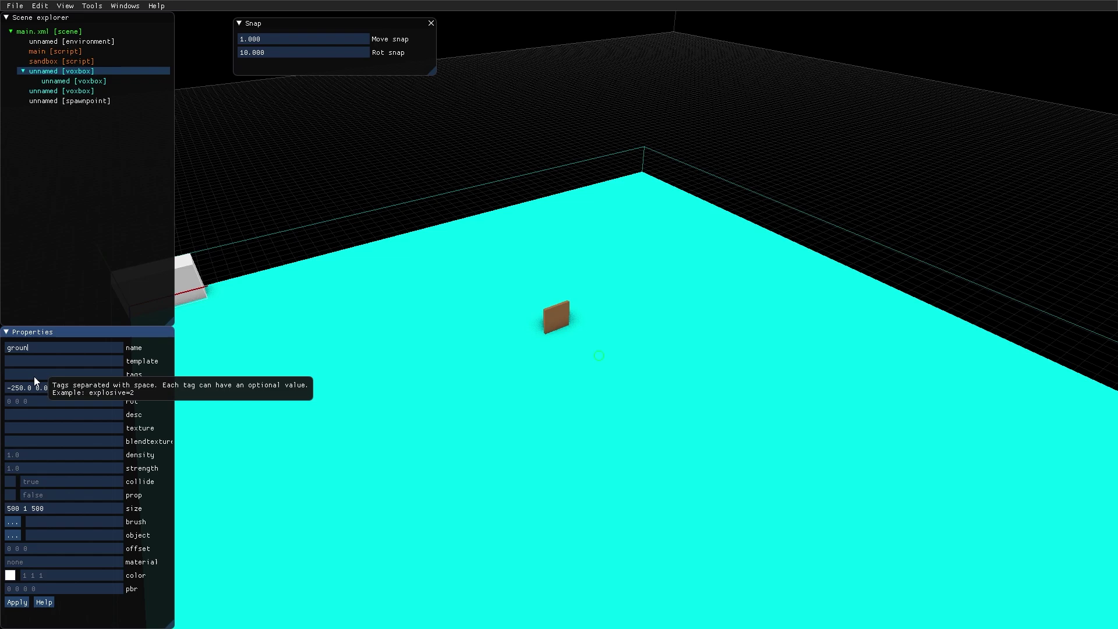
key(Return)
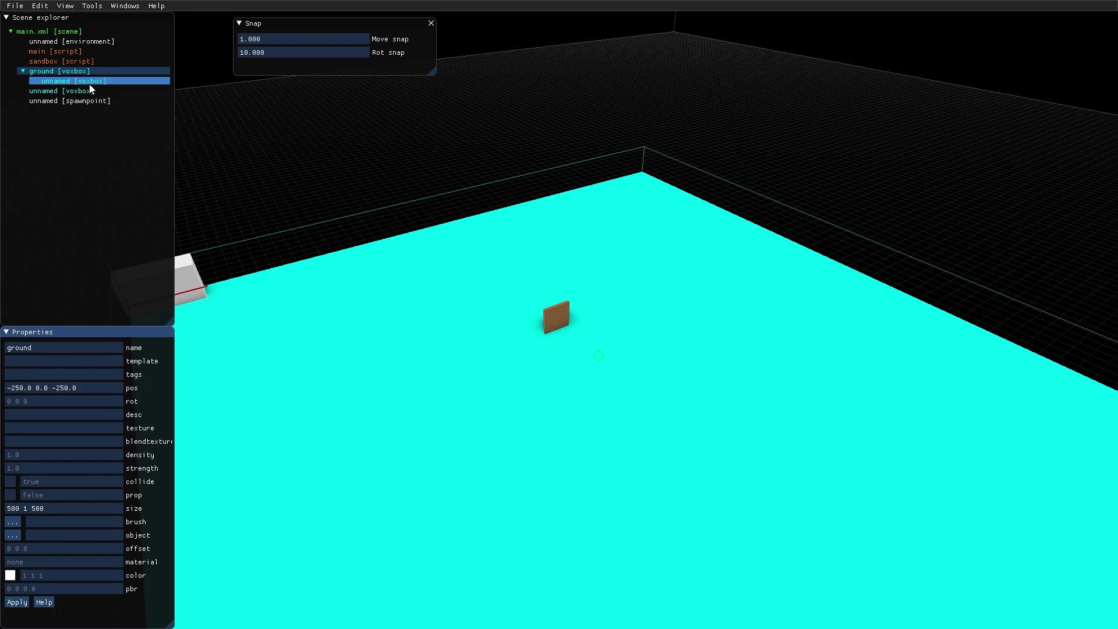
Step: Name the new child voxbox "another voxbox"
click(81, 81)
click(52, 347)
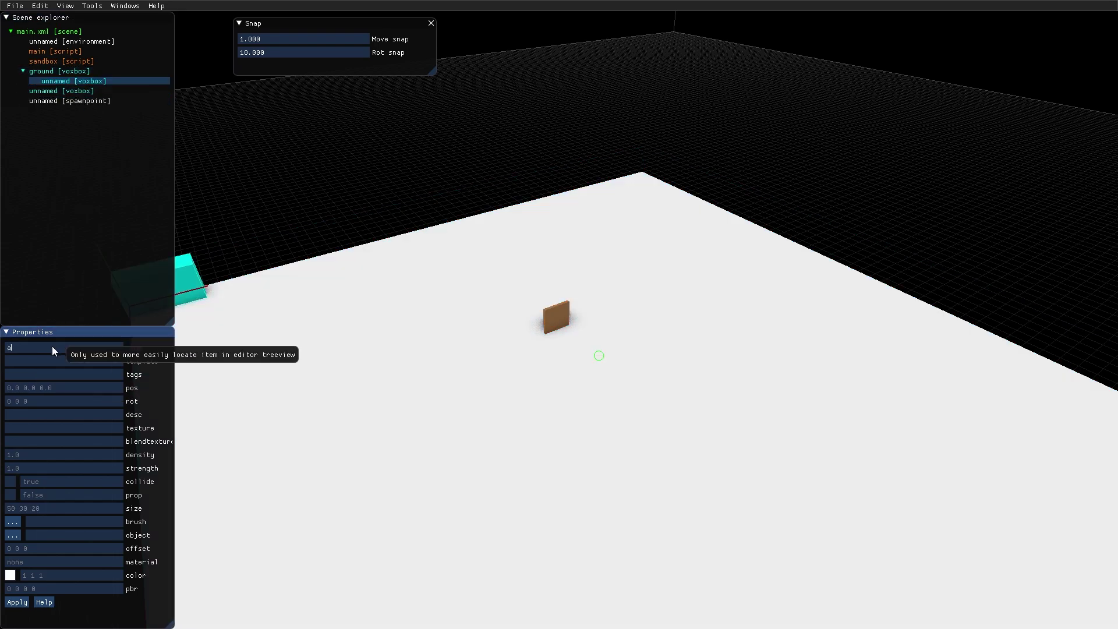
text(another voxbox)
key(Return)
Step: Move the ground voxbox, together with its child, along its axes to about -301 34 -215
click(71, 72)
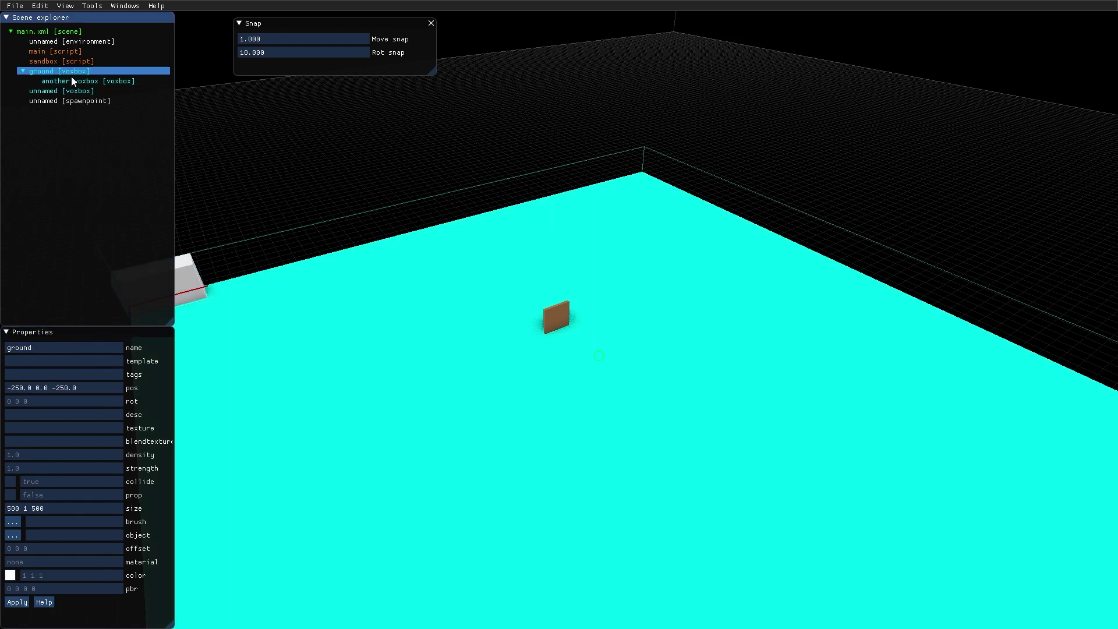
key(f)
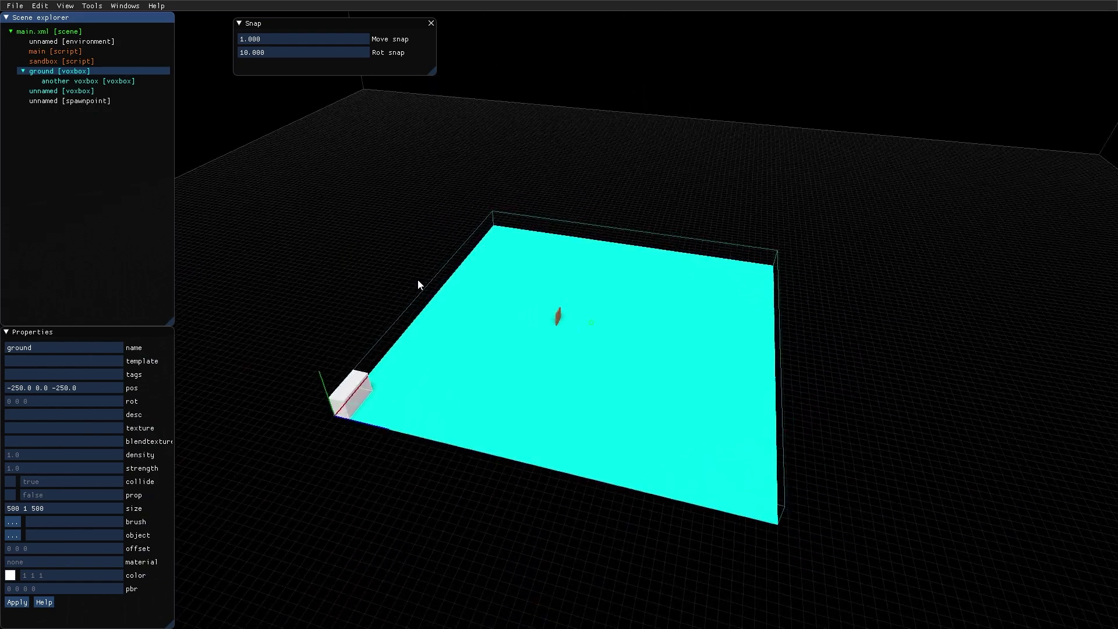
drag(358, 327, 330, 371)
mouse_move(290, 321)
mouse_down()
mouse_move(262, 234)
mouse_move(278, 312)
mouse_up()
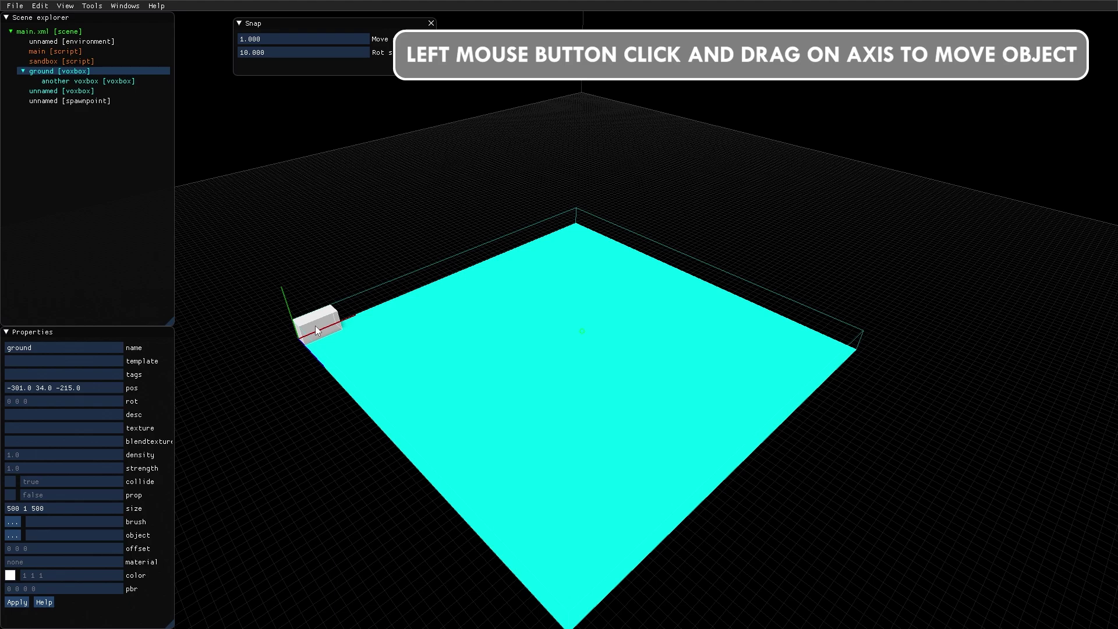
Step: Move "another voxbox" out of its ground parent to the scene level
click(321, 326)
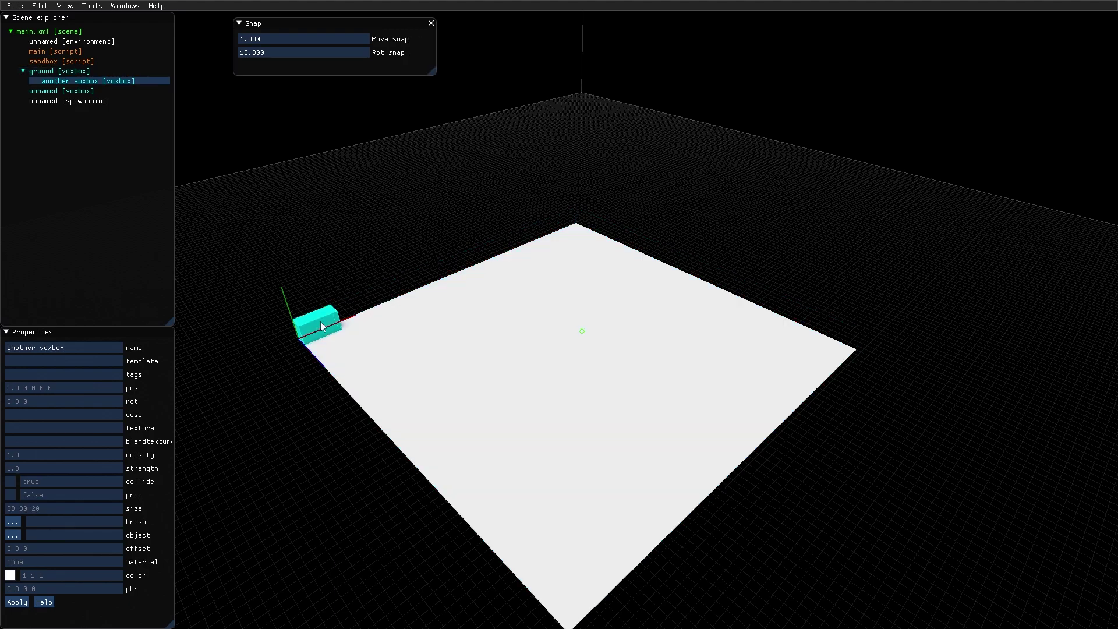
right_click(59, 82)
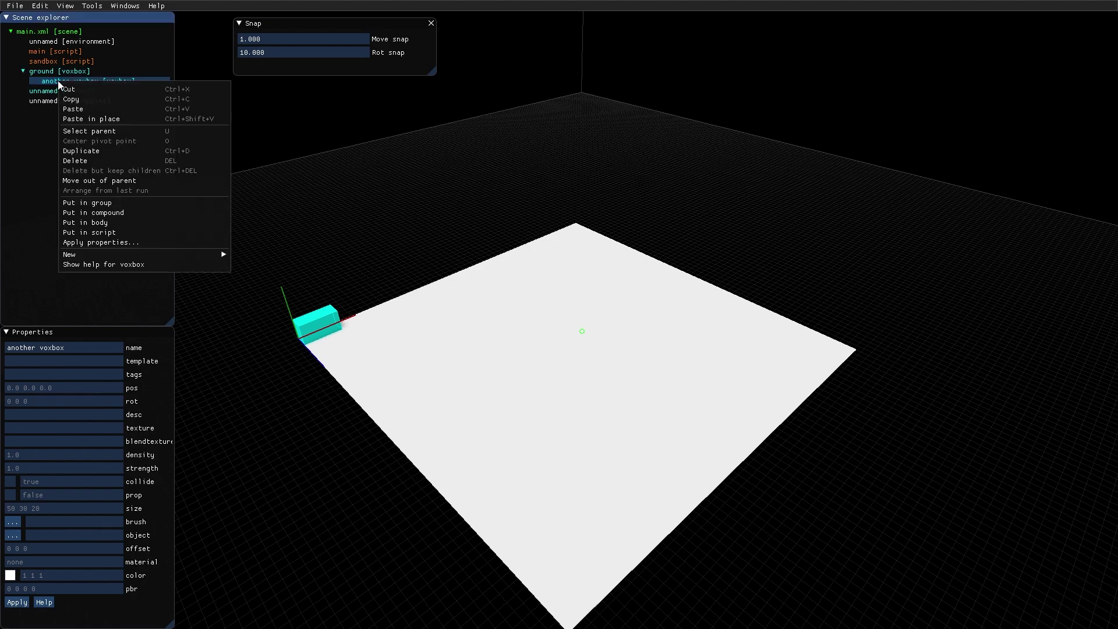
click(103, 180)
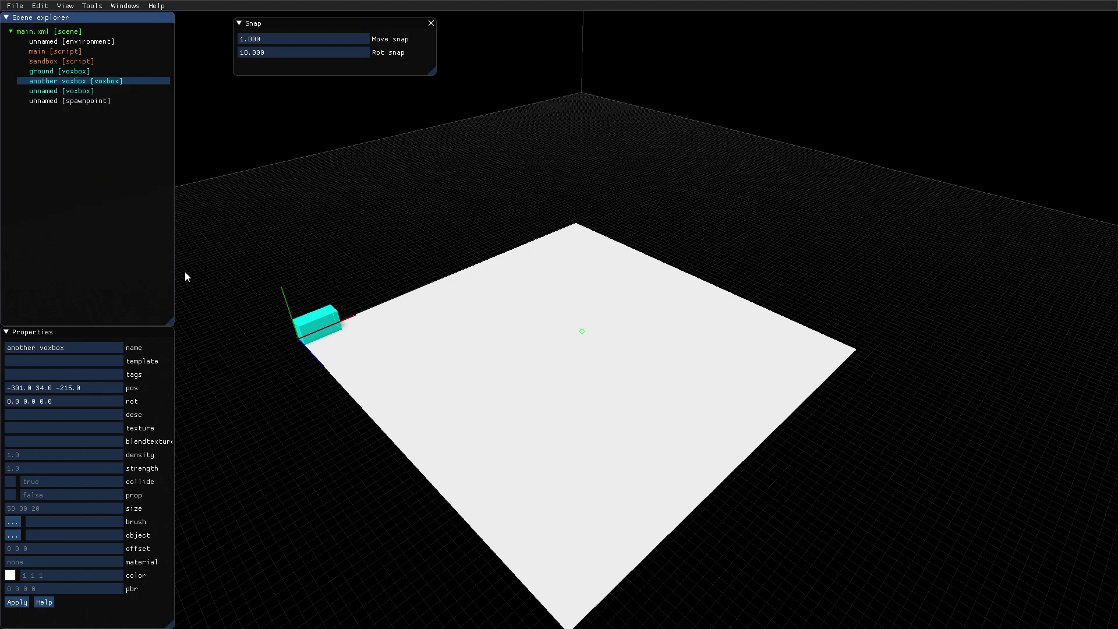
Step: Move the ground voxbox along its axis away from "another voxbox", and select "another voxbox"
click(382, 337)
drag(340, 318, 382, 315)
click(317, 323)
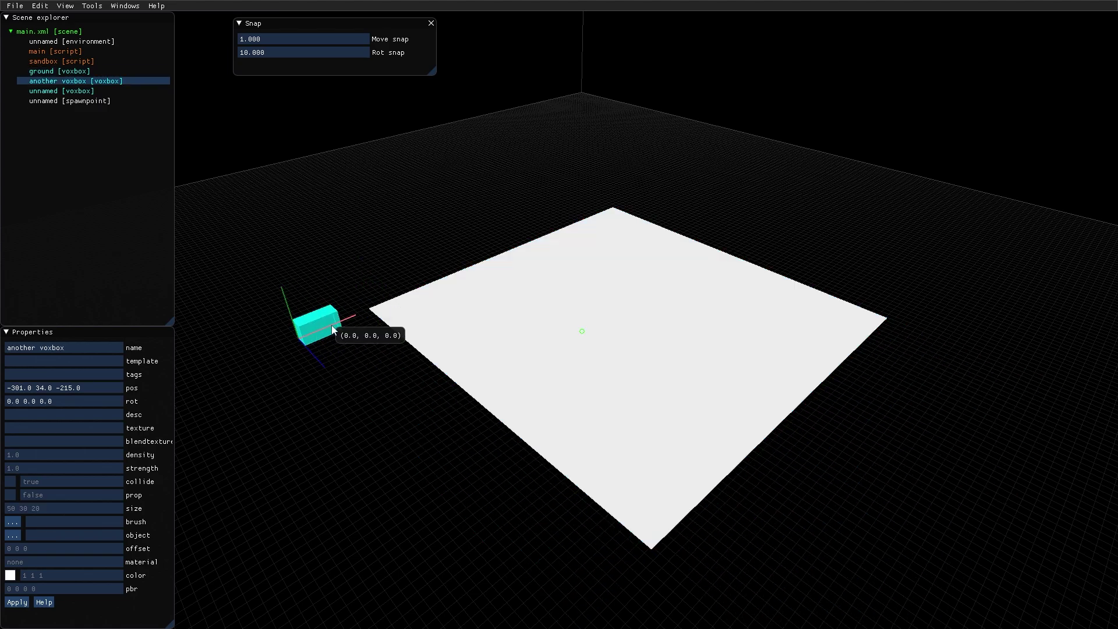
Step: Move "another voxbox" along its axes to about -309 4 -260, separately from the ground
drag(307, 350, 306, 327)
scroll(322, 340, up, 4)
middle_drag(332, 323, 442, 291)
double_click(285, 274)
scroll(542, 374, up, 3)
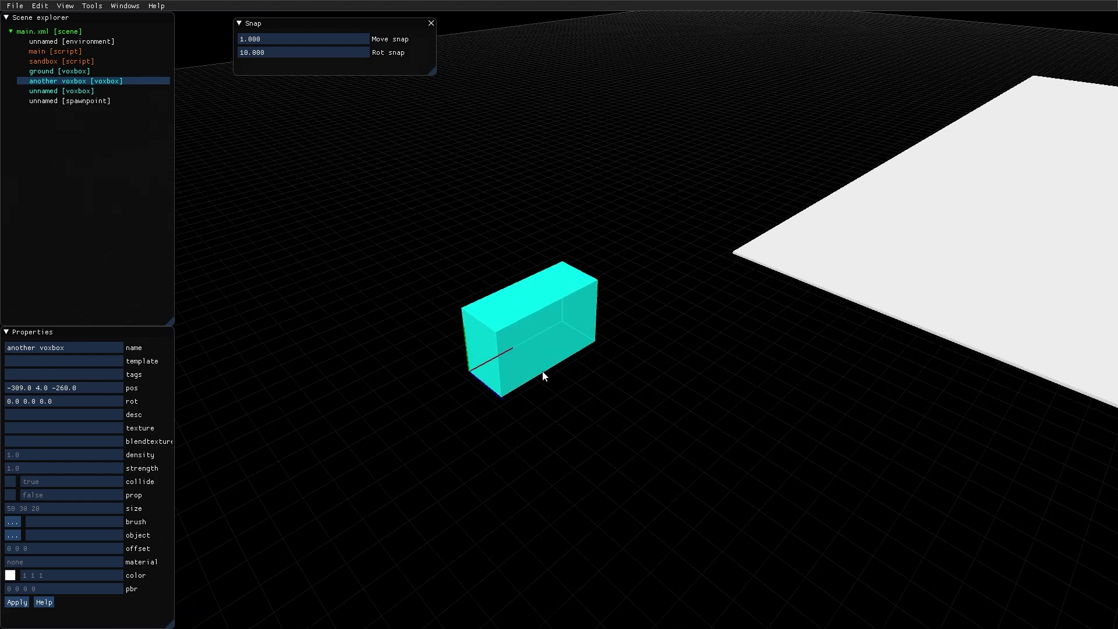
Step: Try rotating "another voxbox" with its axis handles and freely around the Y axis, undoing each rotation
right_drag(542, 375, 608, 364)
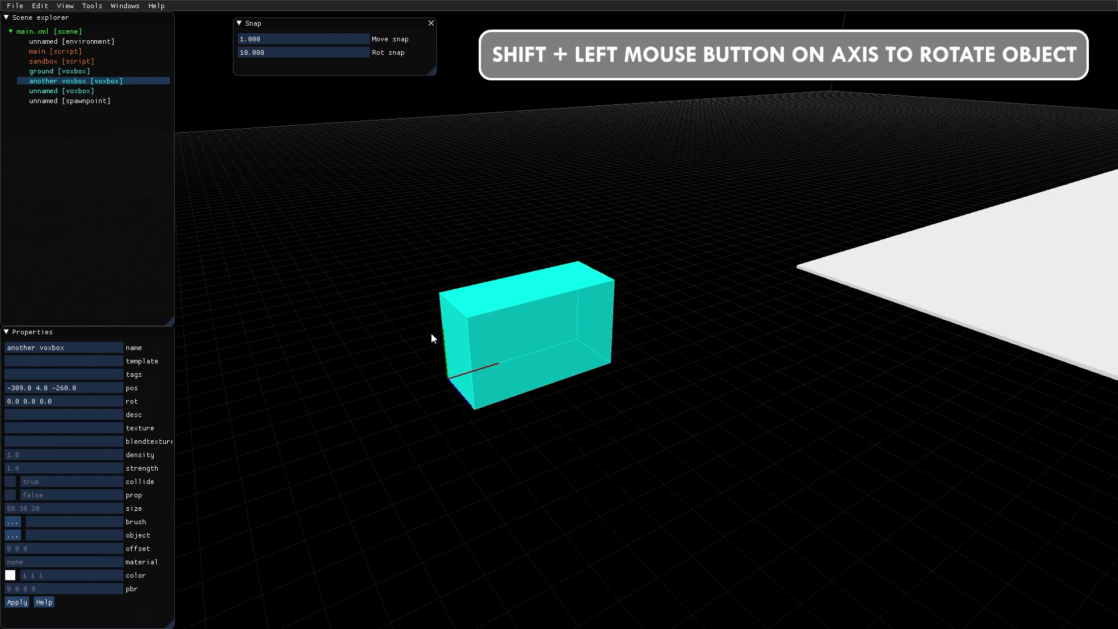
shift+drag(446, 343, 434, 414)
key(ctrl+z)
key(ctrl+z)
key(ctrl+z)
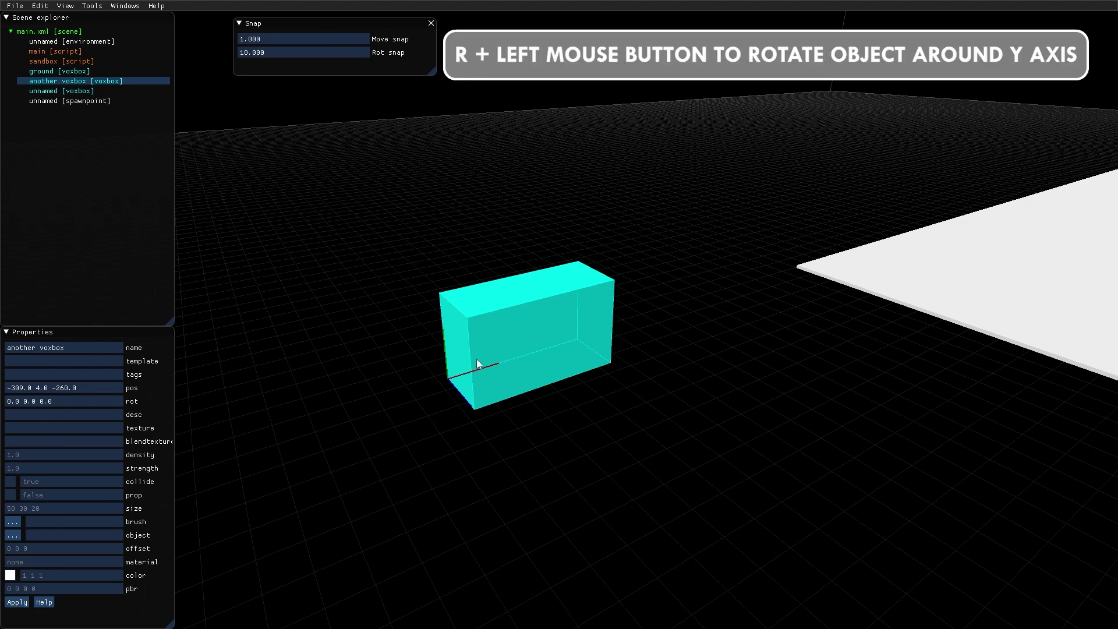
drag(487, 356, 465, 386)
key(ctrl+z)
Step: Place "another voxbox" directly onto several spots of the ground surface, ending at about 49 35 -60
scroll(491, 369, down, 5)
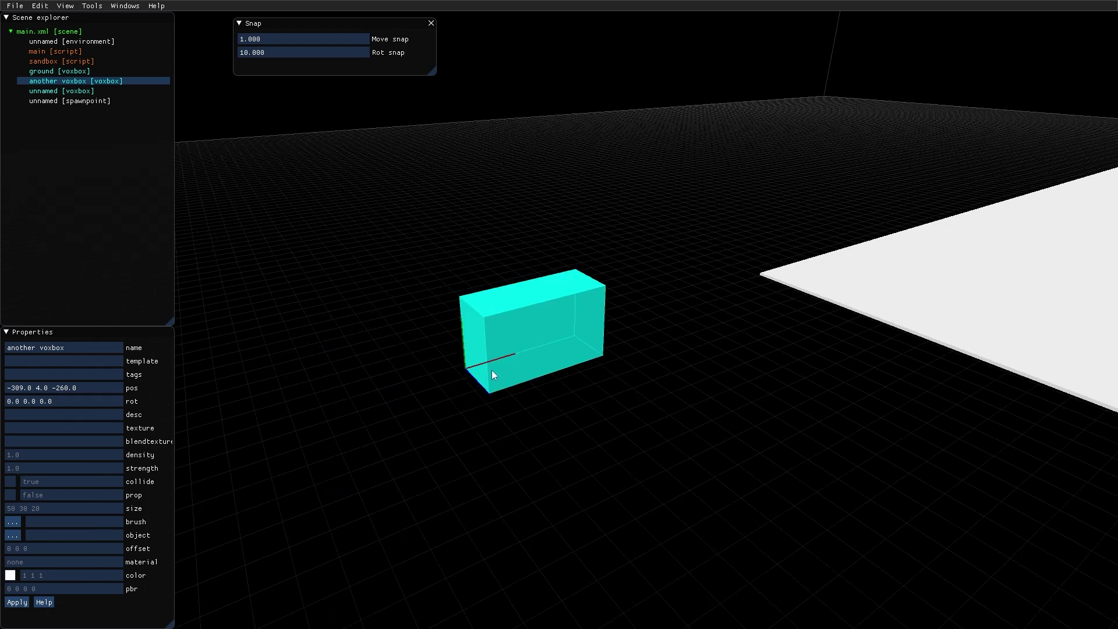
middle_drag(635, 337, 492, 343)
scroll(498, 340, down, 2)
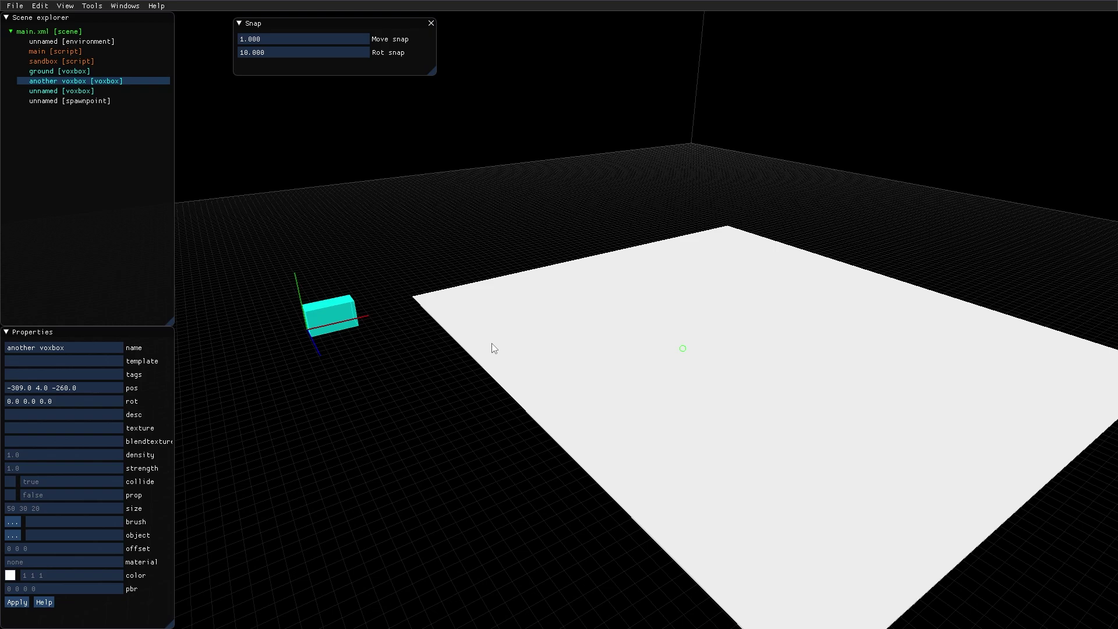
click(718, 330)
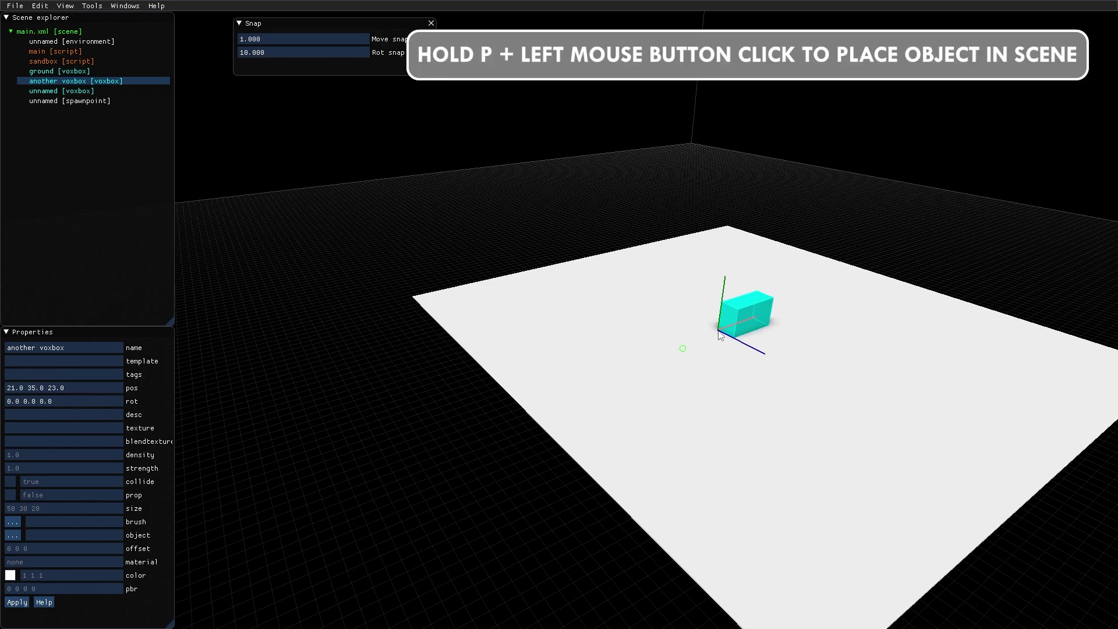
click(584, 315)
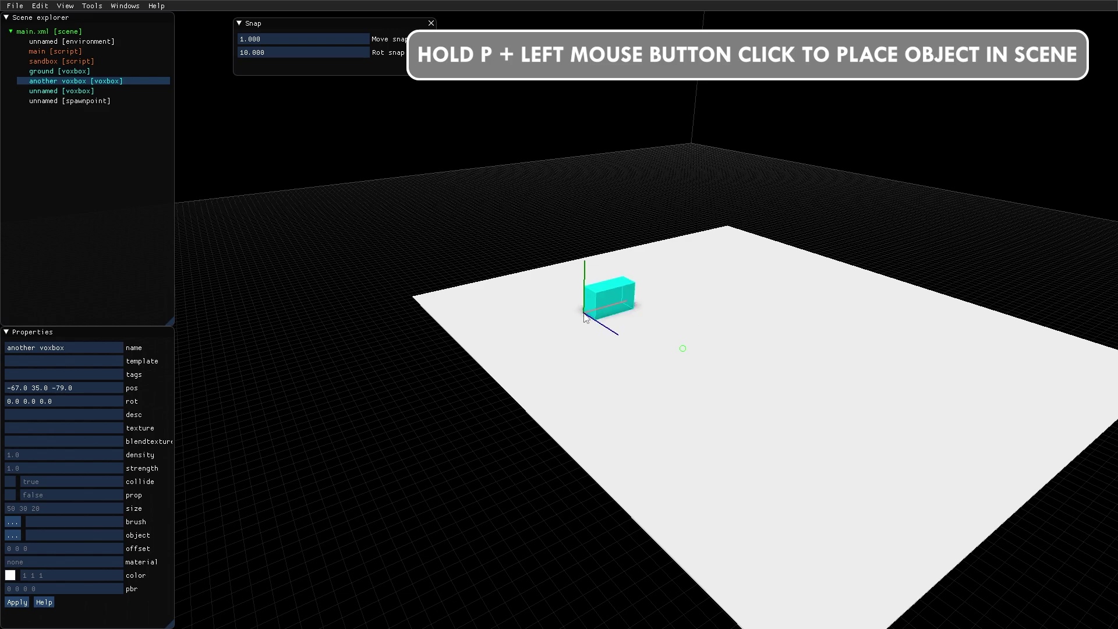
click(853, 345)
click(766, 283)
click(760, 400)
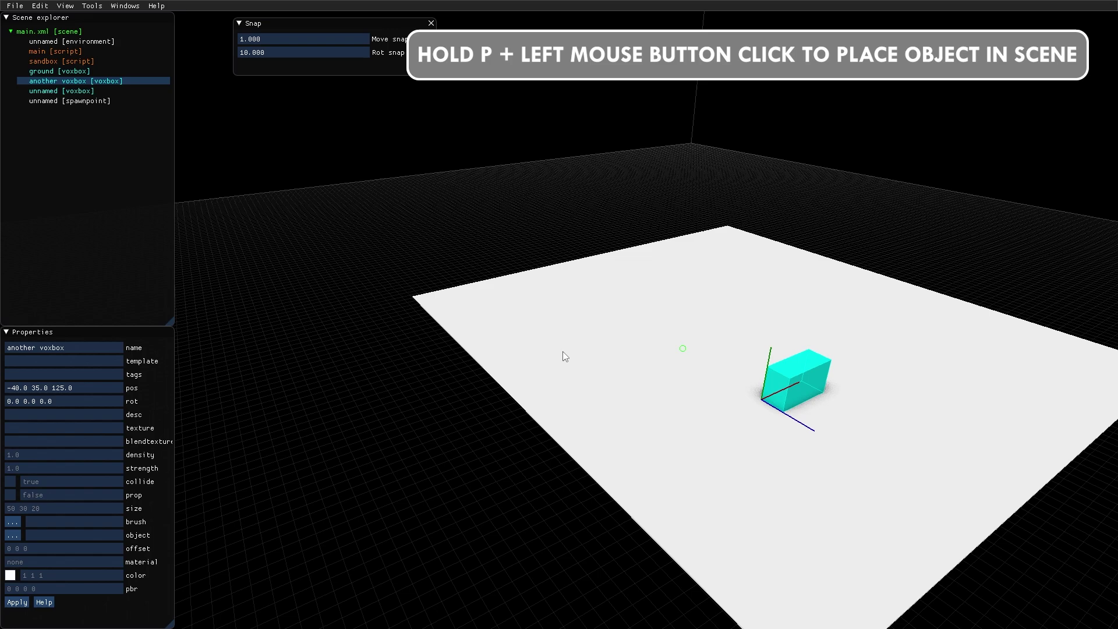
click(564, 357)
click(674, 297)
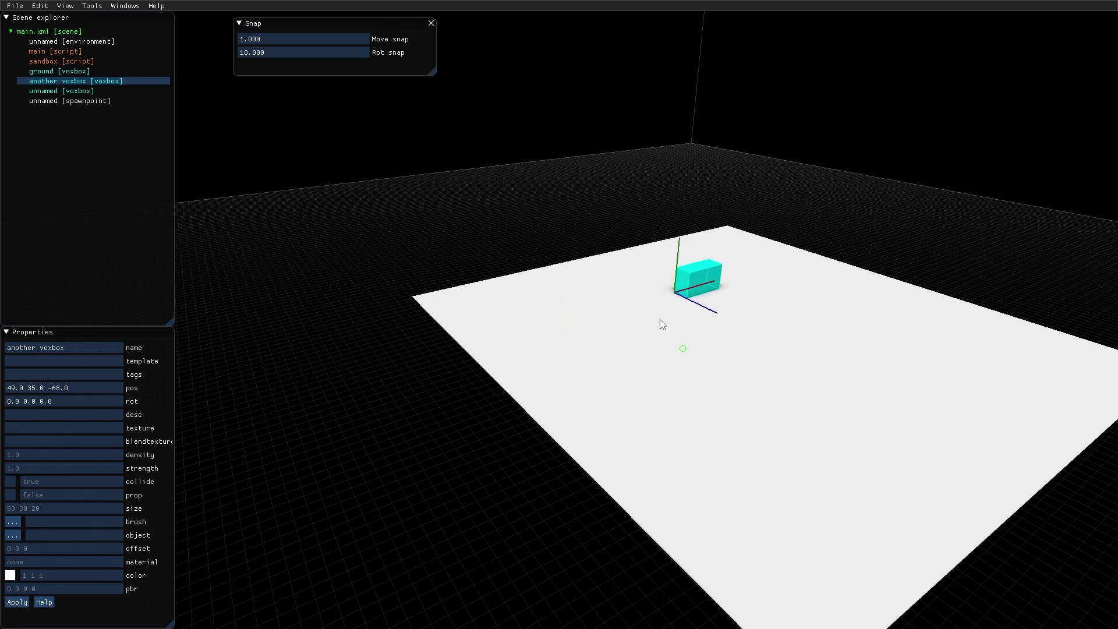